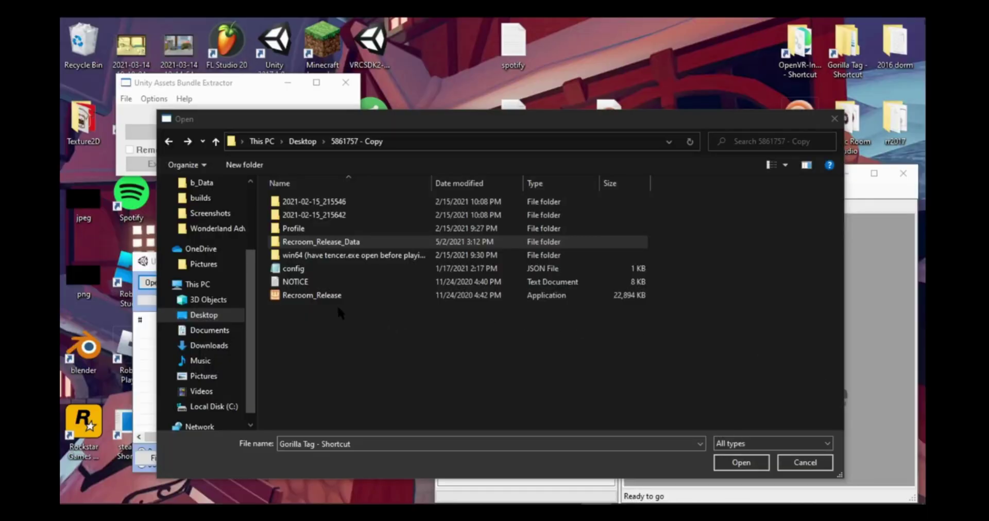
Open the globalgamemanagers file from the Recroom_Release_Data folder.
double_click(347, 243)
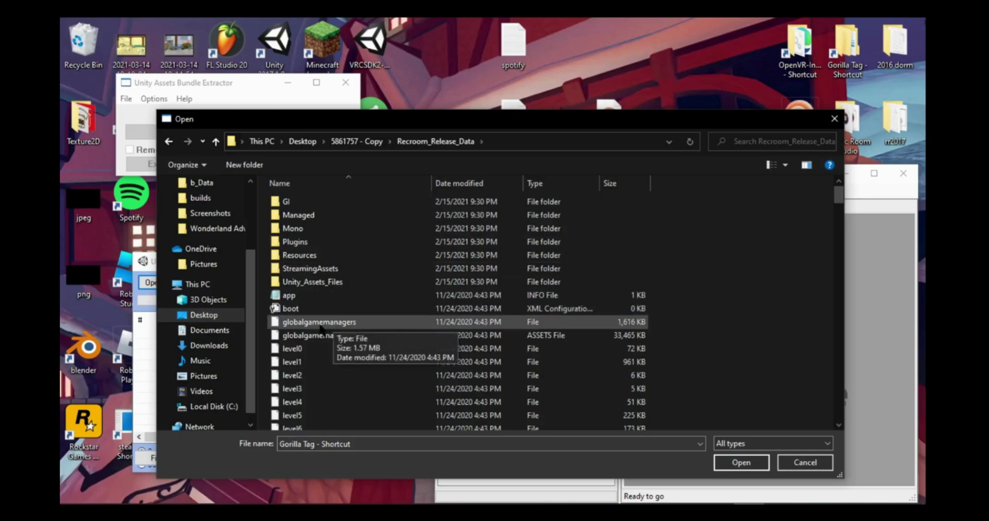
double_click(388, 325)
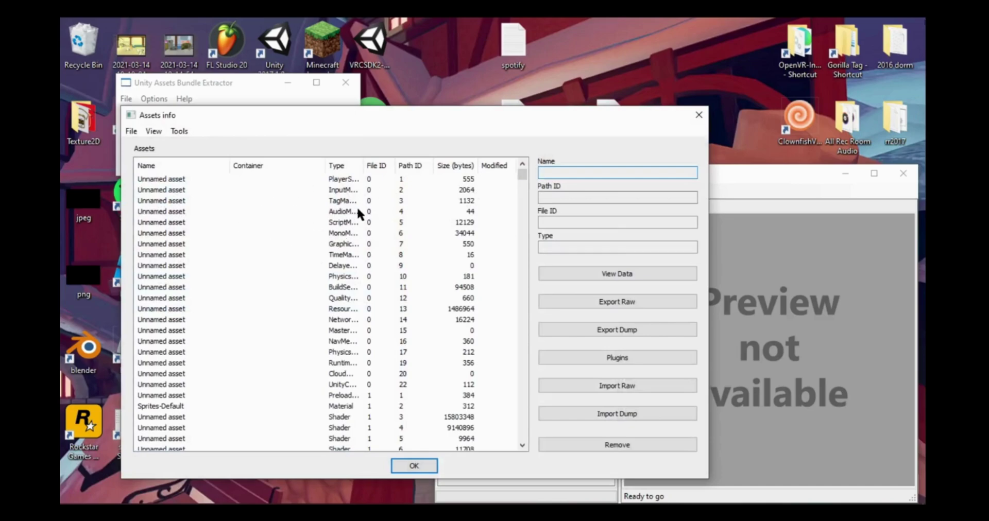
Sort the assets by type in ascending order and view the data of the BuildSettings asset.
left_click(338, 166)
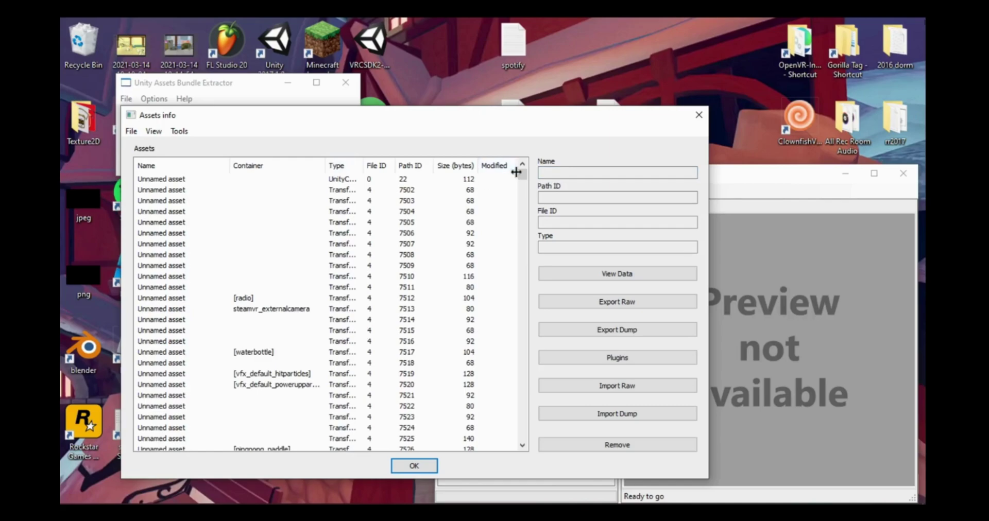
mouse_move(516, 172)
left_mouse_down()
mouse_move(521, 183)
mouse_move(517, 160)
mouse_move(521, 186)
left_mouse_up()
left_click(337, 166)
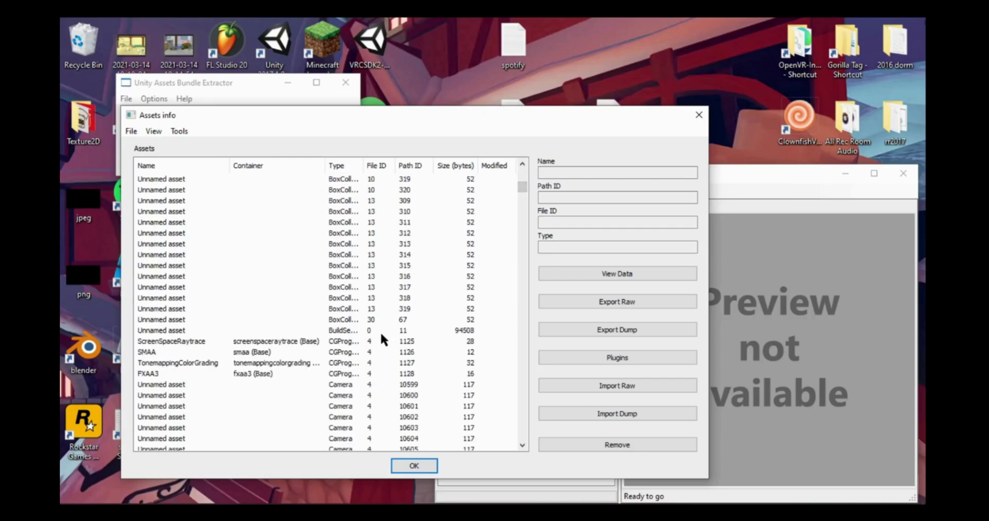
left_click(176, 332)
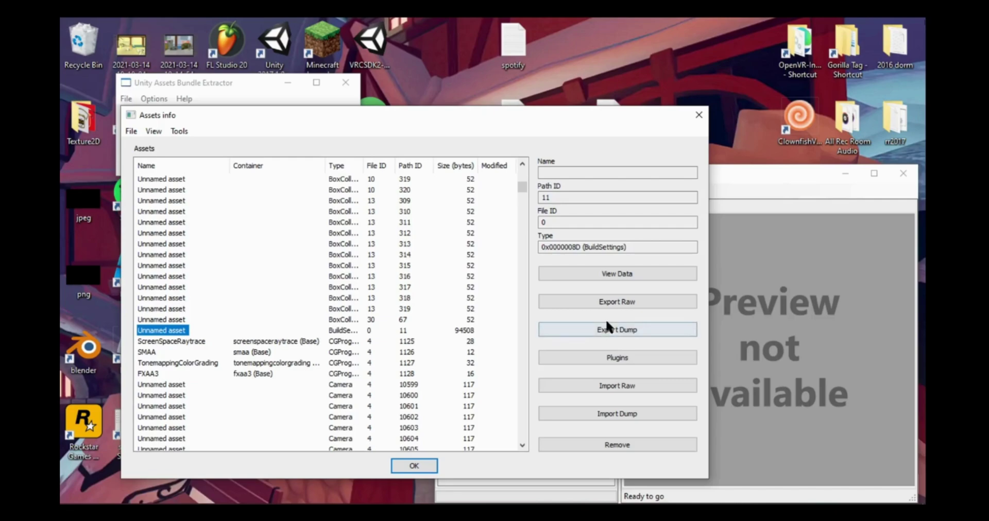
left_click(614, 273)
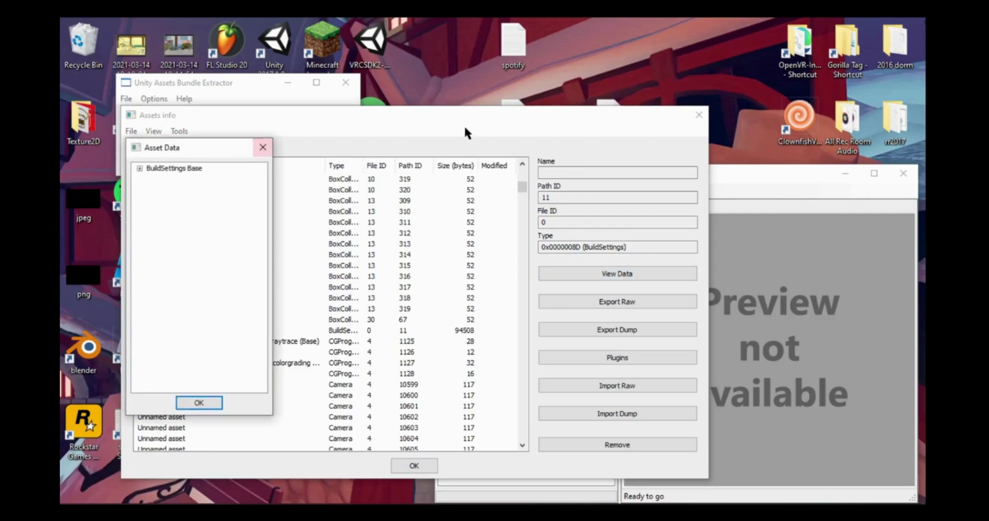
Expand BuildSettings Base and examine its m_Version string to identify the Unity version of the build.
double_click(155, 170)
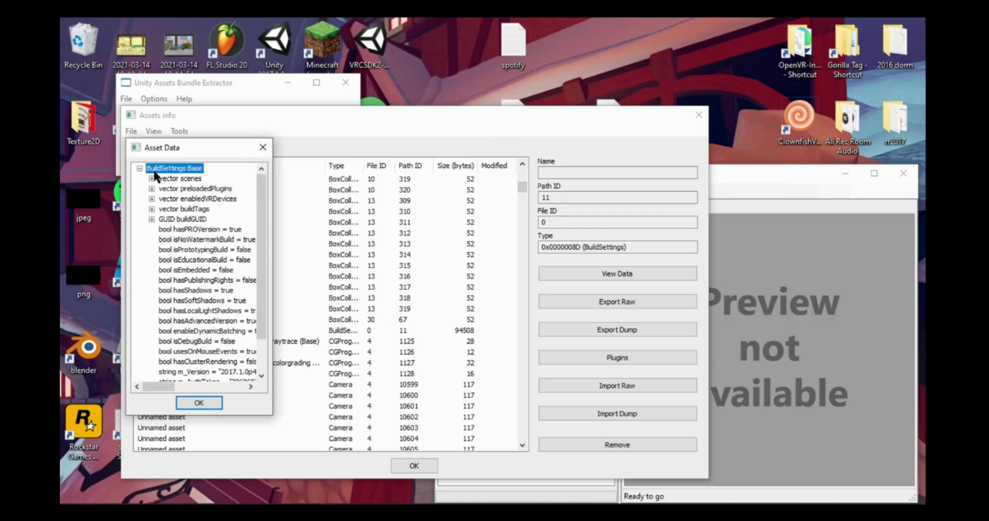
scroll(230, 273, "down", 1)
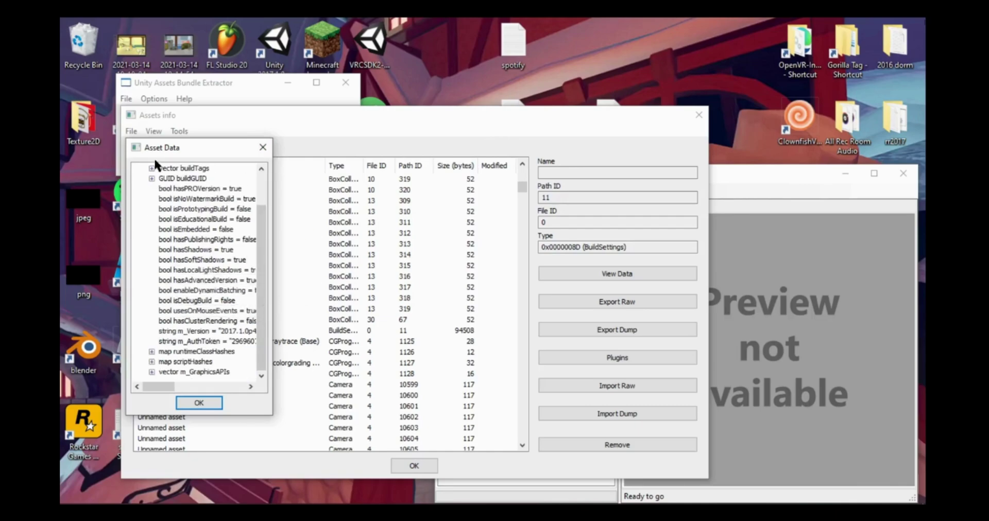
scroll(178, 235, "up", 1)
left_click(139, 168)
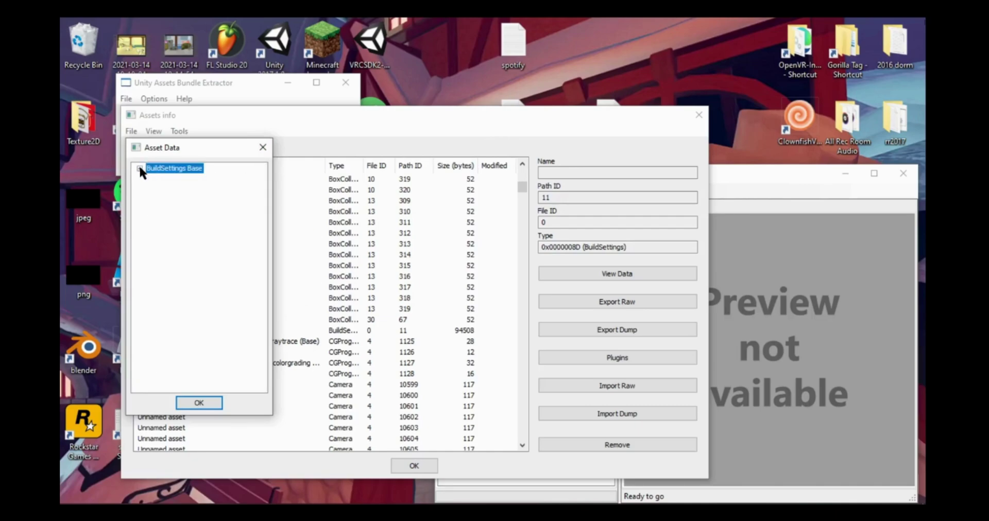
left_click(139, 168)
scroll(200, 315, "down", 1)
scroll(177, 234, "up", 1)
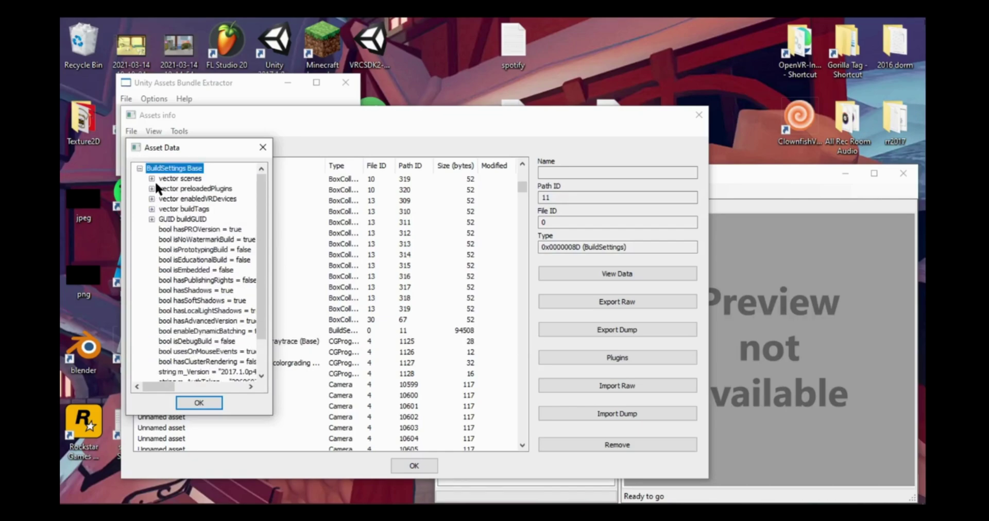
scroll(156, 257, "down", 1)
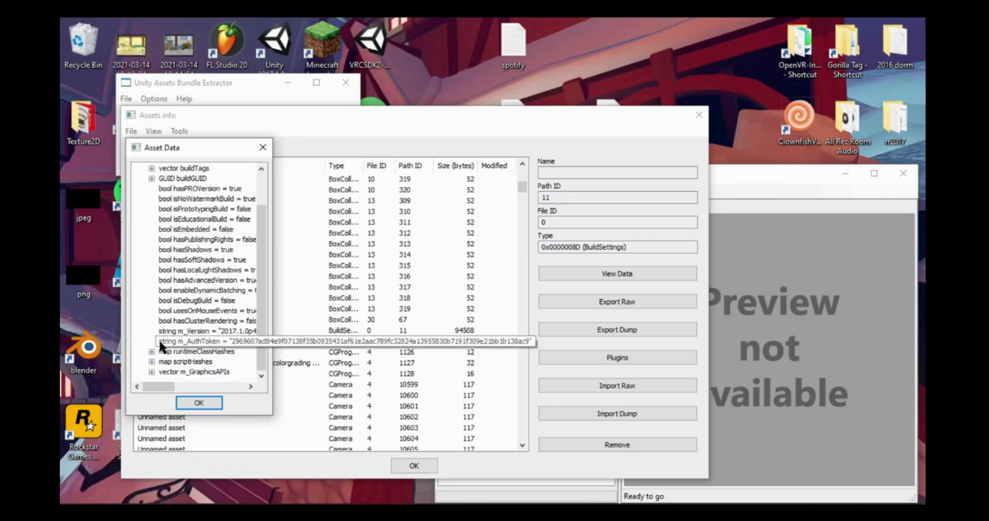
left_click_drag(160, 387, 166, 388)
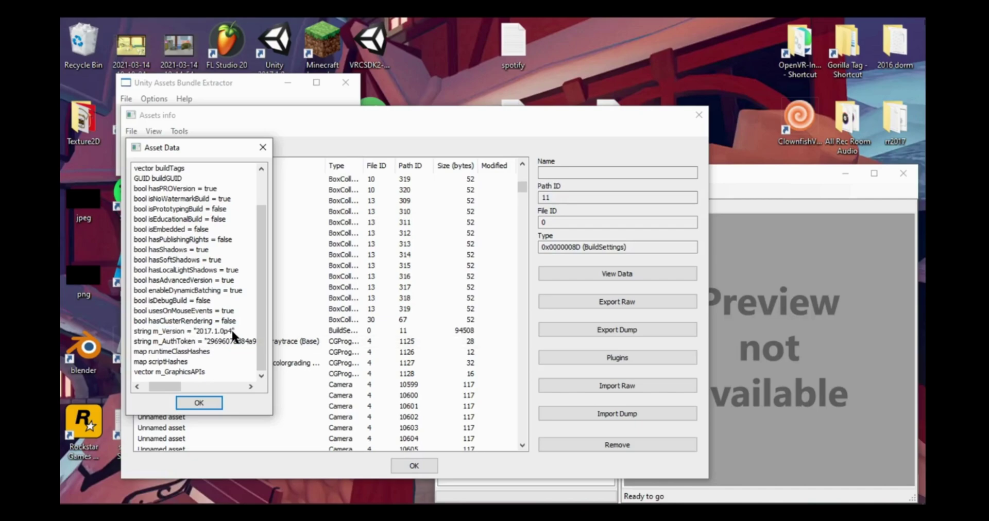
Switch to Chrome, search Google for "older unity versions" and open the Unity download archive.
key("super")
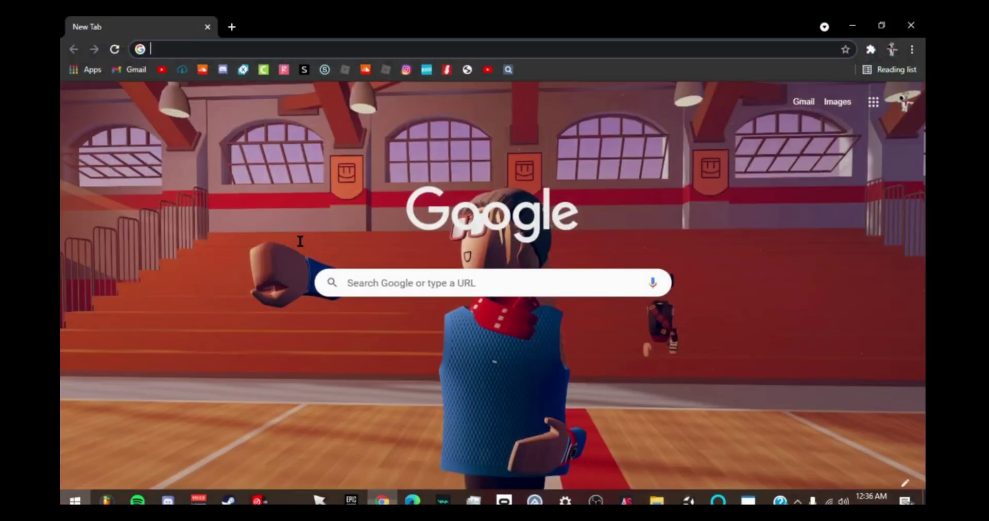
type("old")
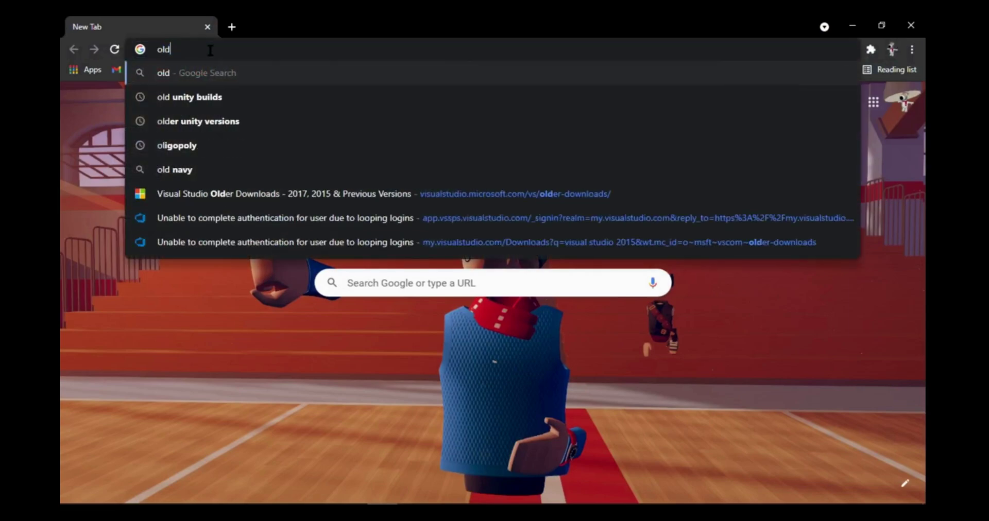
type("er unity version")
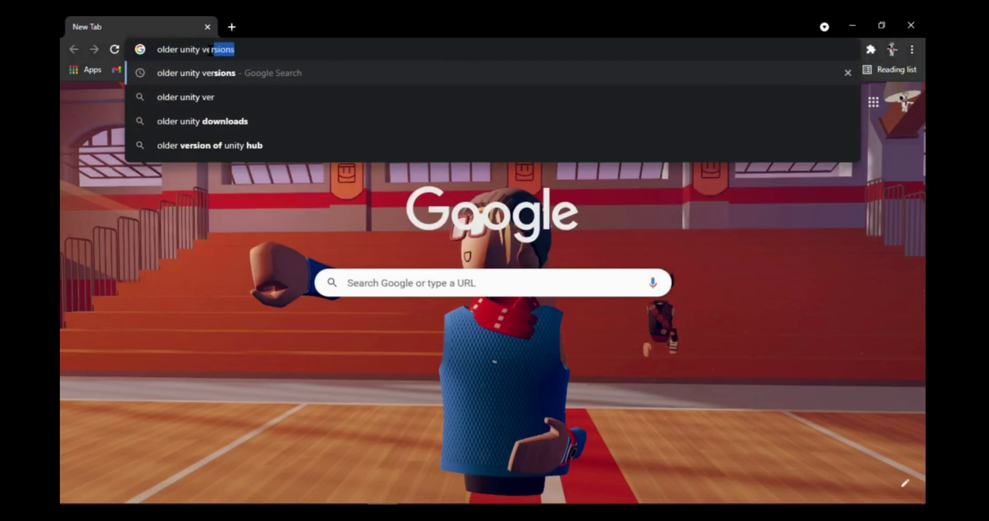
key("Return")
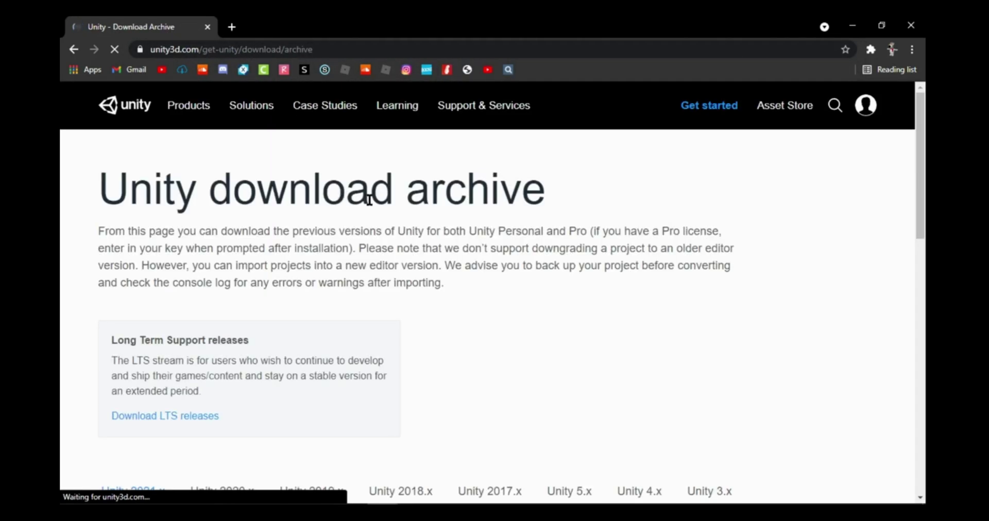
List the Unity 2017.x releases and find the one matching the m_Version string in the BuildSettings asset data.
scroll(367, 196, "down", 8)
scroll(332, 219, "up", 4)
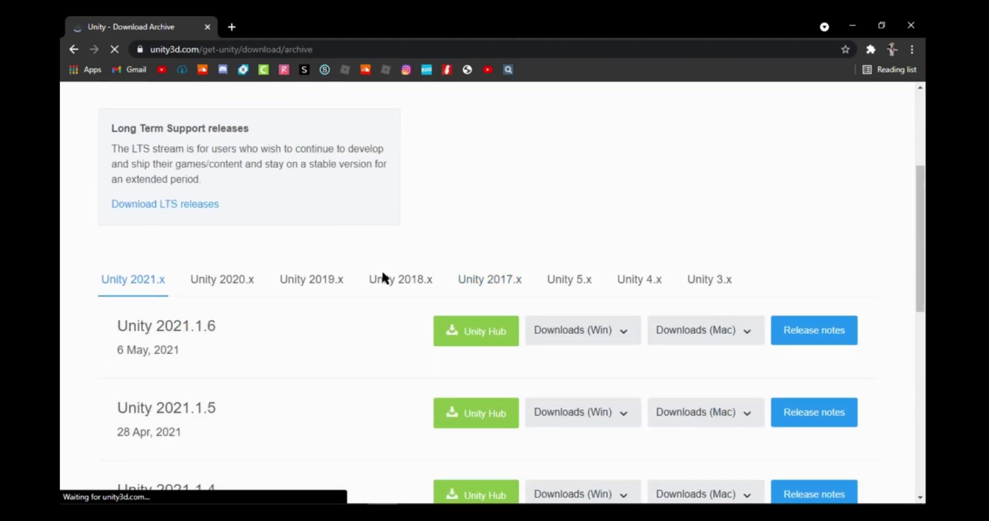
left_click(490, 282)
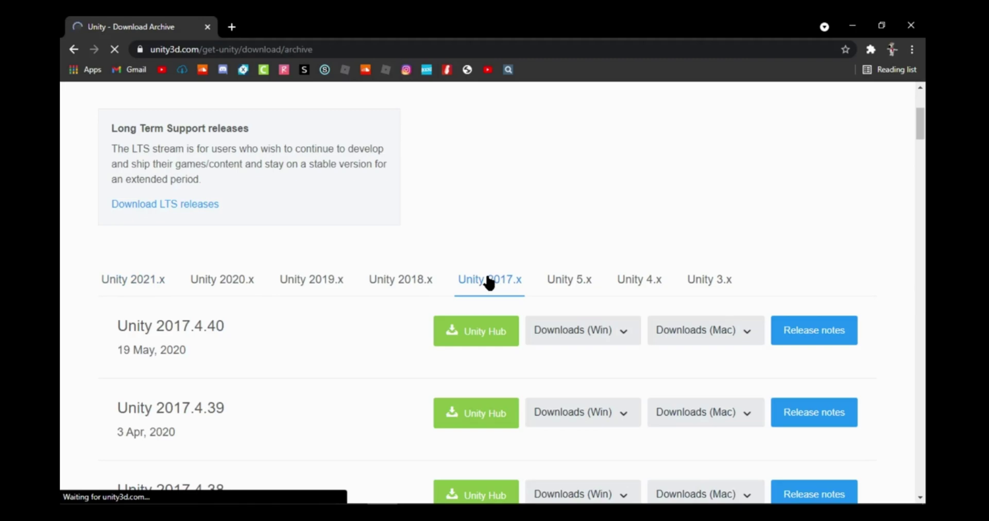
scroll(291, 257, "down", 4)
scroll(288, 255, "down", 20)
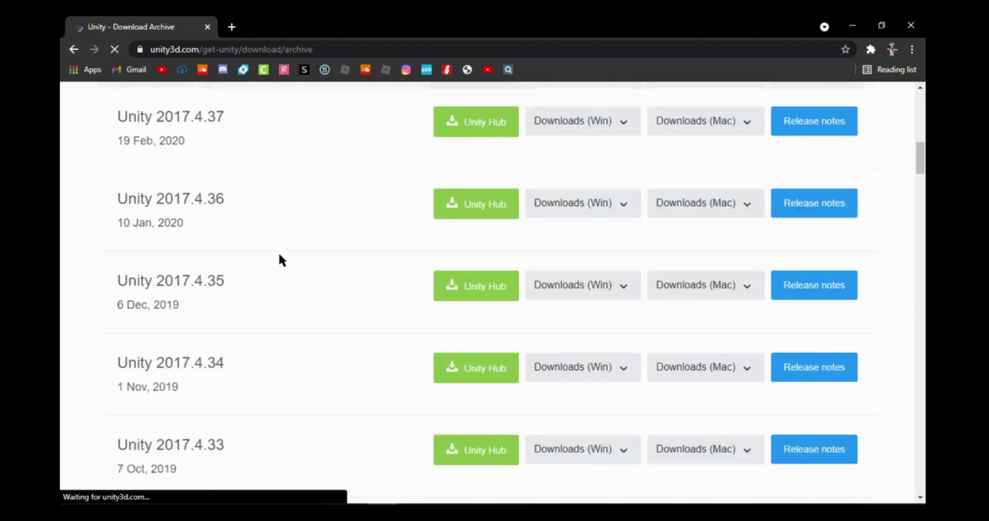
scroll(283, 256, "down", 20)
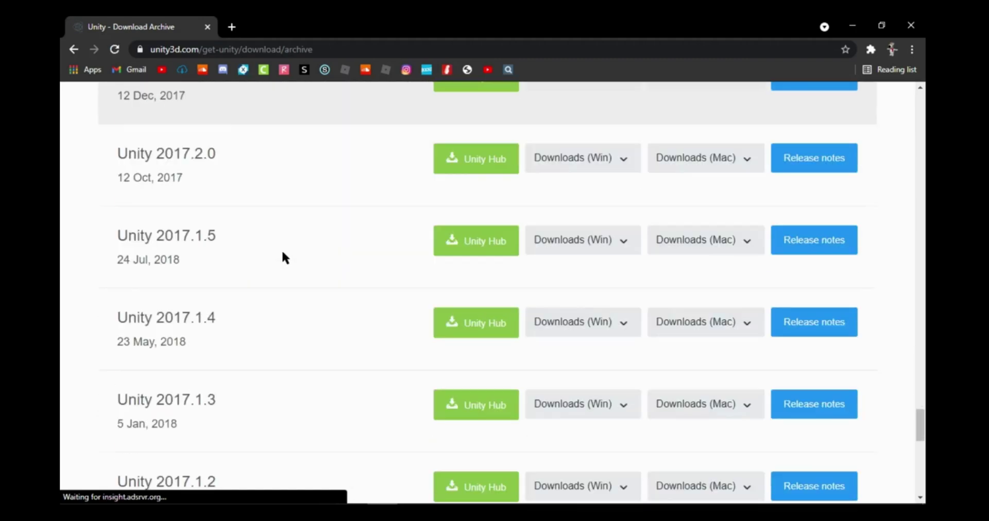
scroll(282, 258, "up", 5)
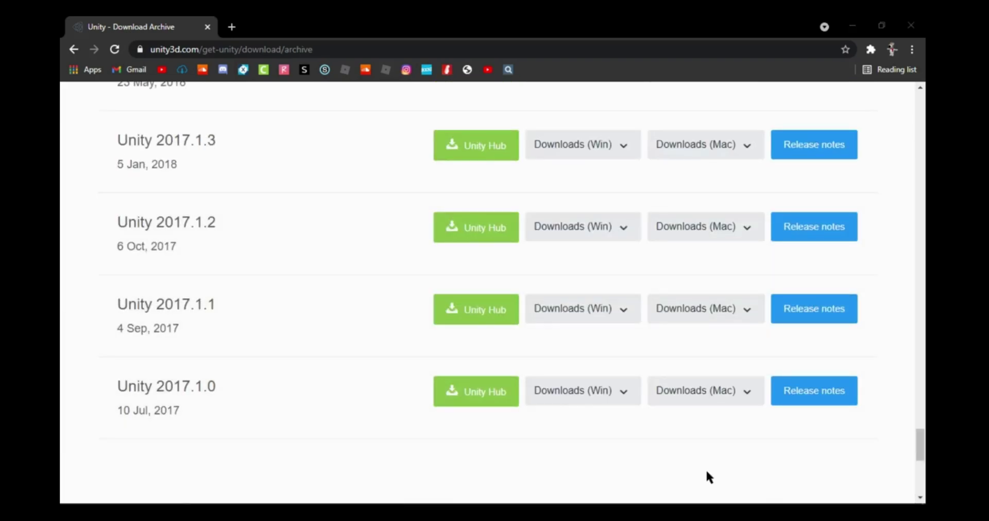
key("super")
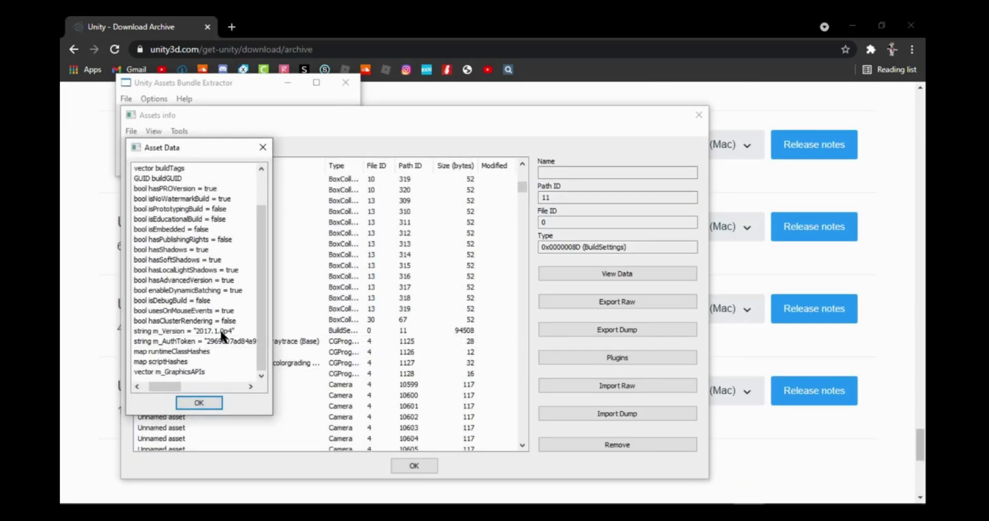
left_click(116, 330)
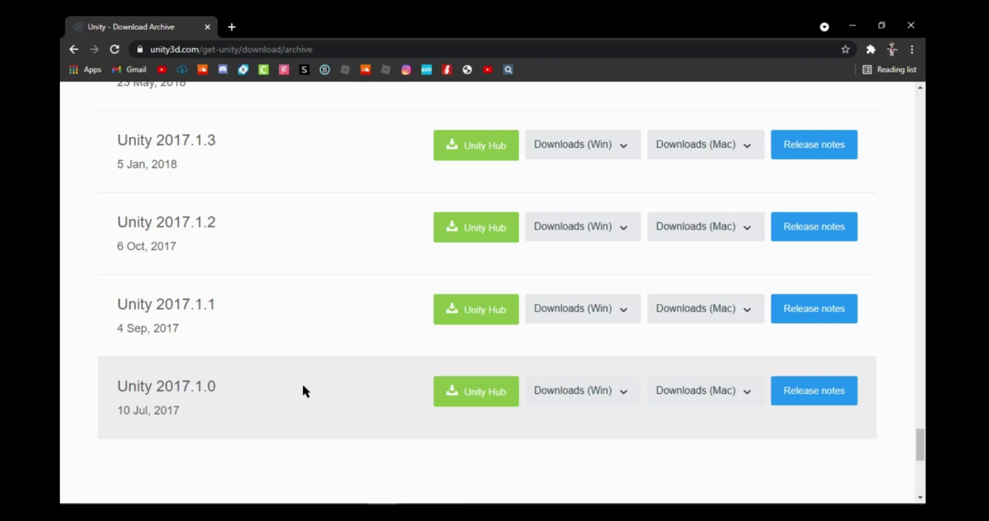
Look at the Windows download options for Unity 2017.1.0, including the Unity Installer, and close the list.
left_click(584, 400)
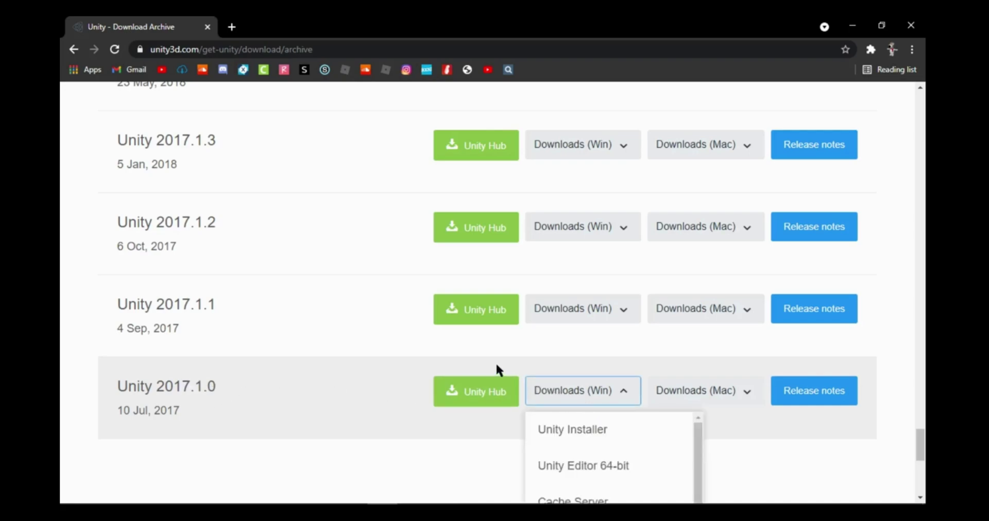
scroll(496, 363, "down", 4)
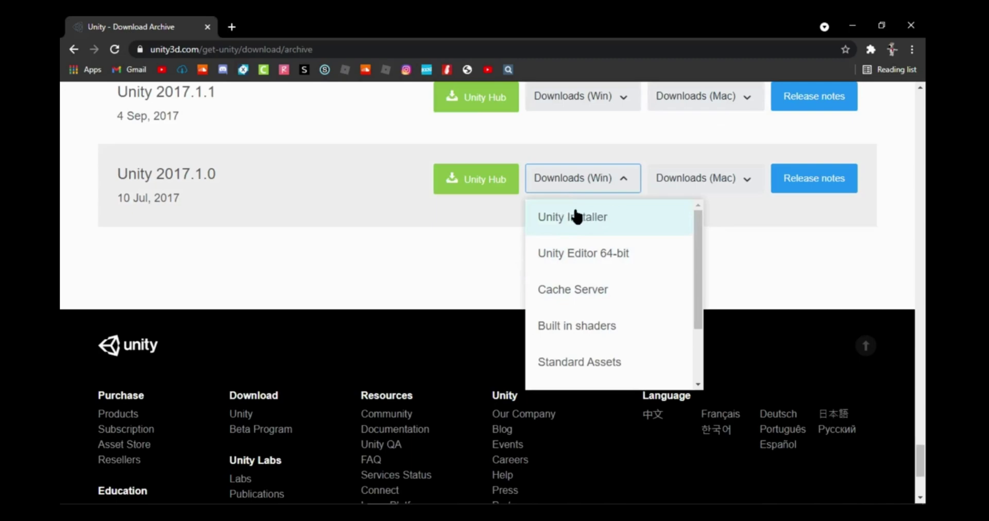
left_click(485, 232)
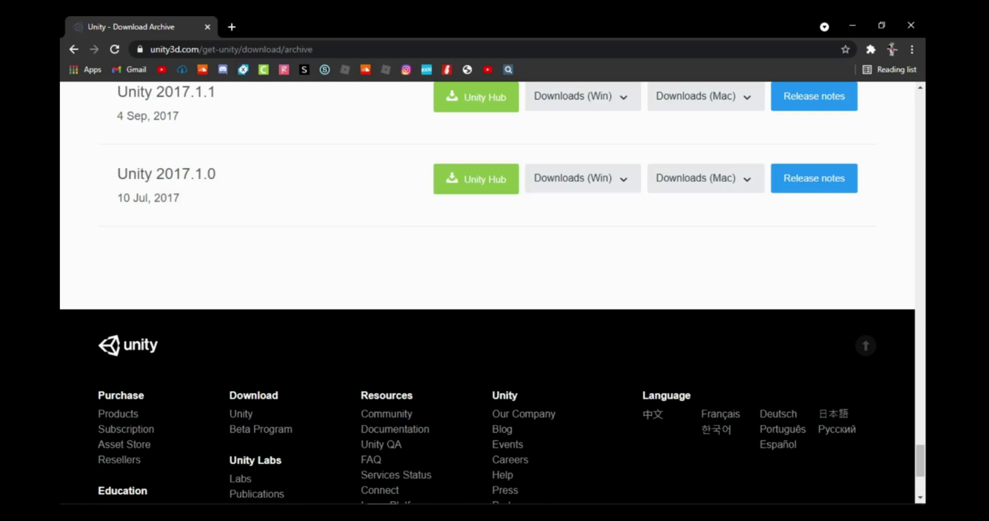
scroll(334, 302, "up", 4)
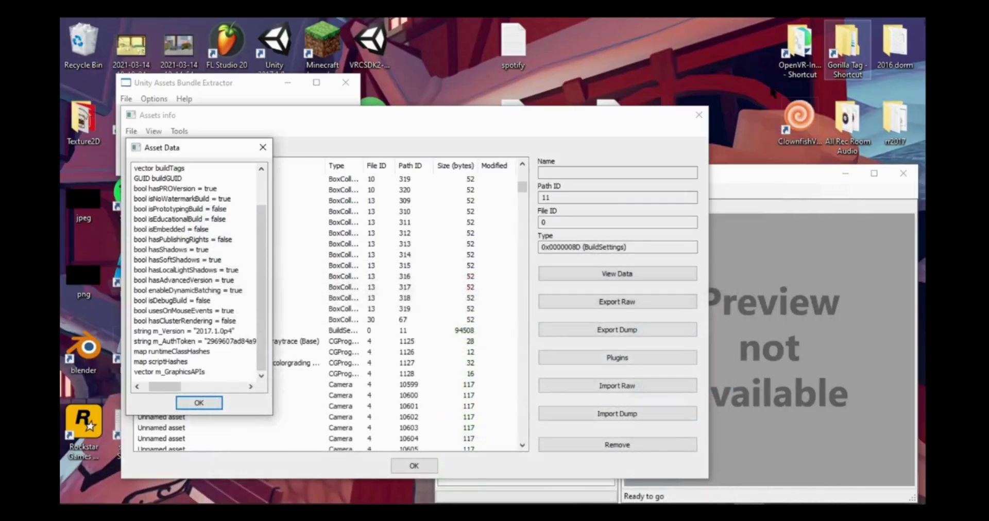
Minimize the preview window covering the desktop folders, move the unity versions folder beside the OpenVR shortcut and open it.
left_click(845, 173)
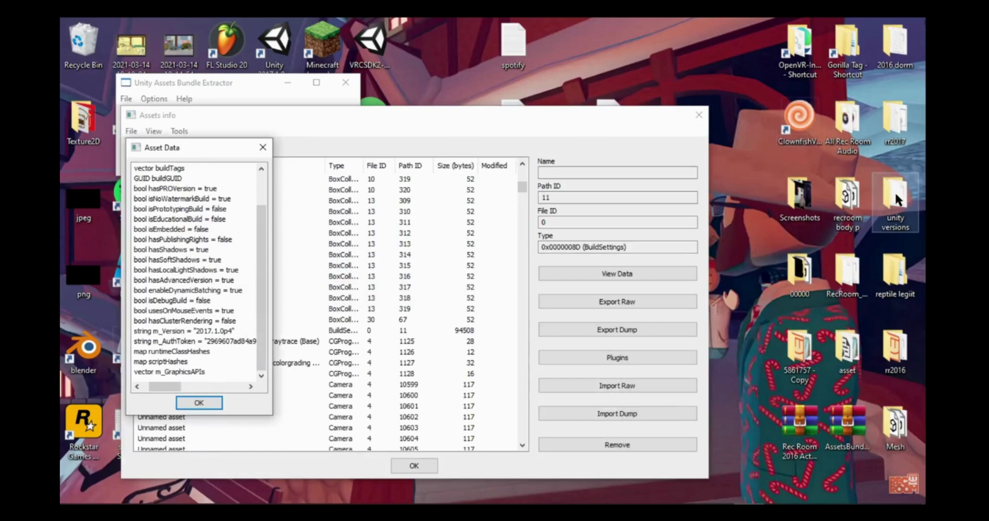
left_click_drag(895, 191, 715, 55)
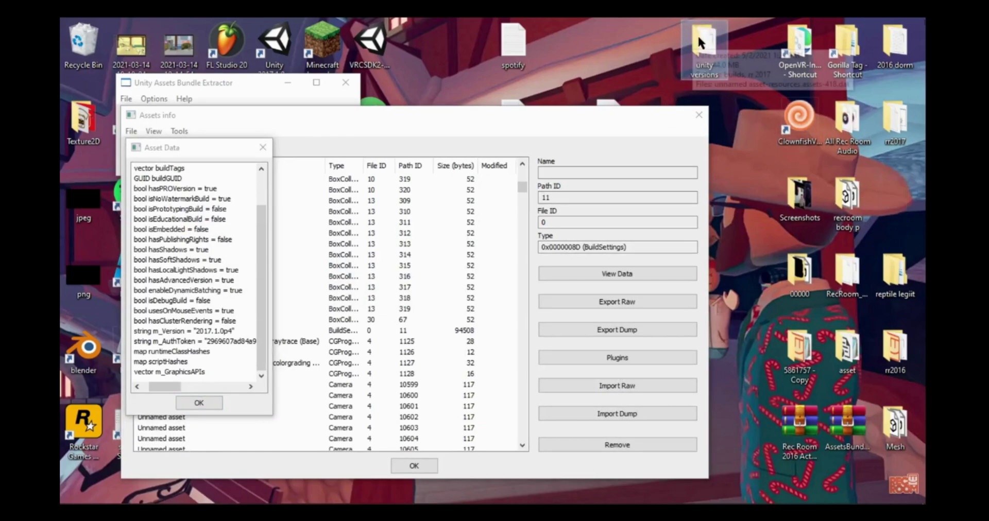
double_click(695, 45)
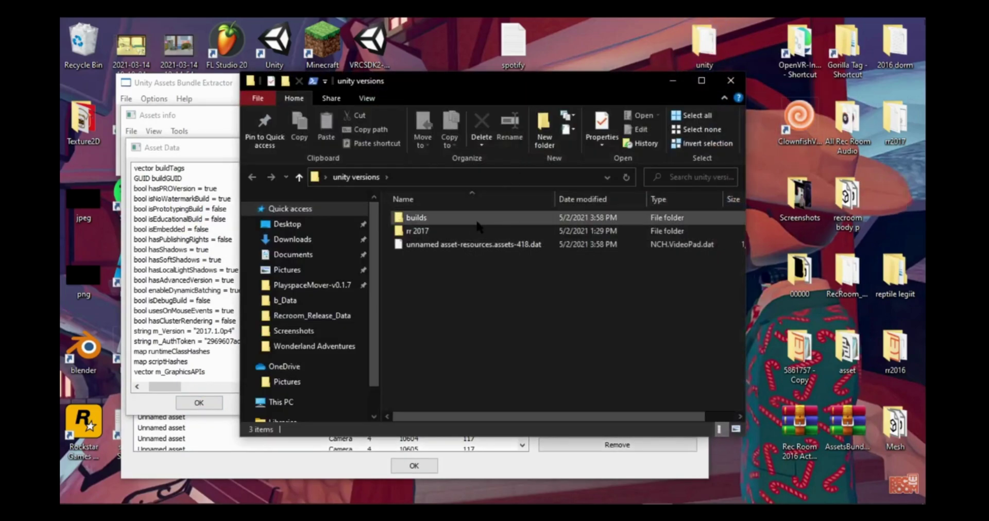
Check the builds and rr 2017 folders for the Unity 2017.1.0 download assistant, and close the folder window.
double_click(434, 223)
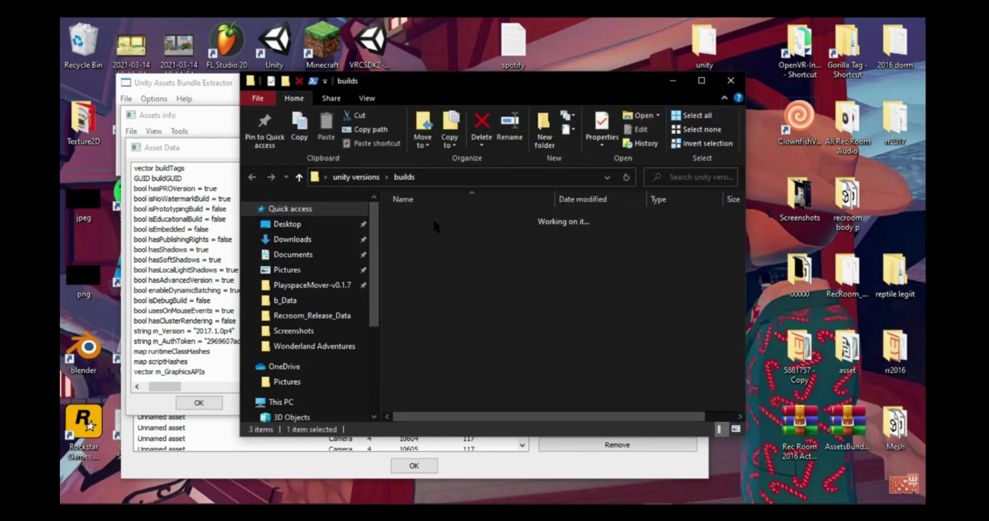
key("alt+Left")
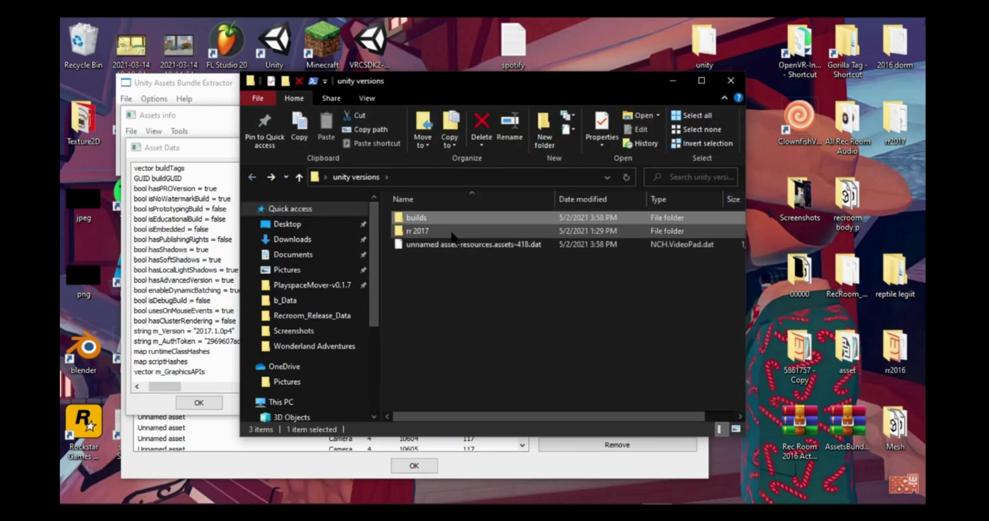
double_click(451, 230)
left_click(251, 177)
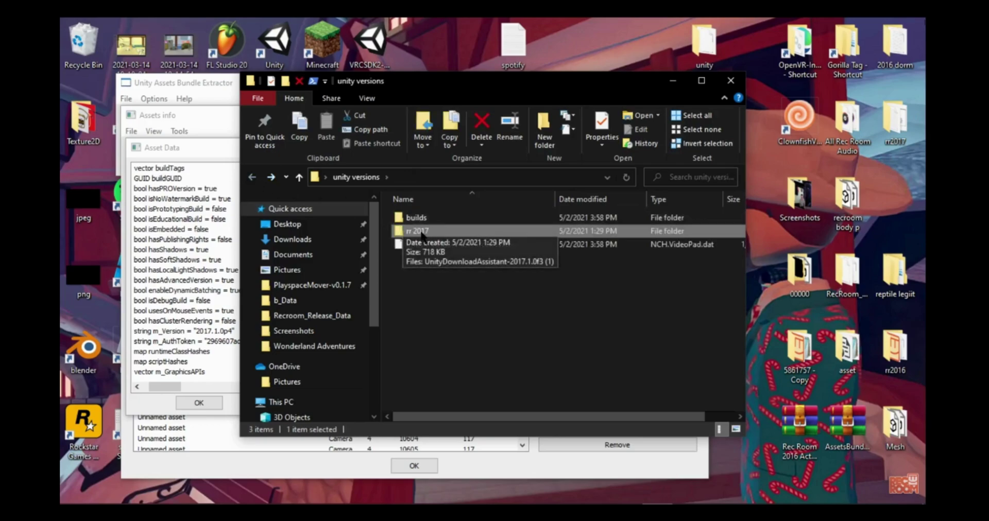
double_click(424, 232)
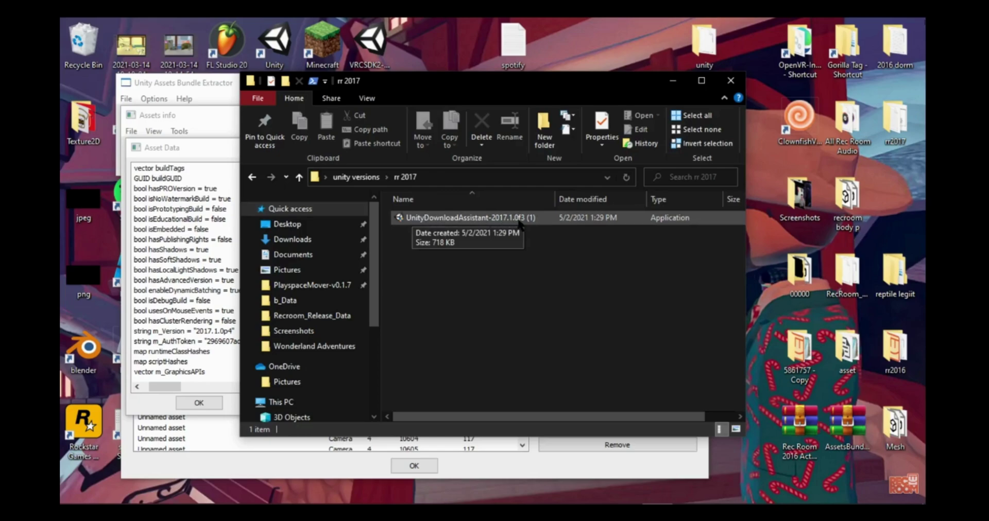
left_click(729, 82)
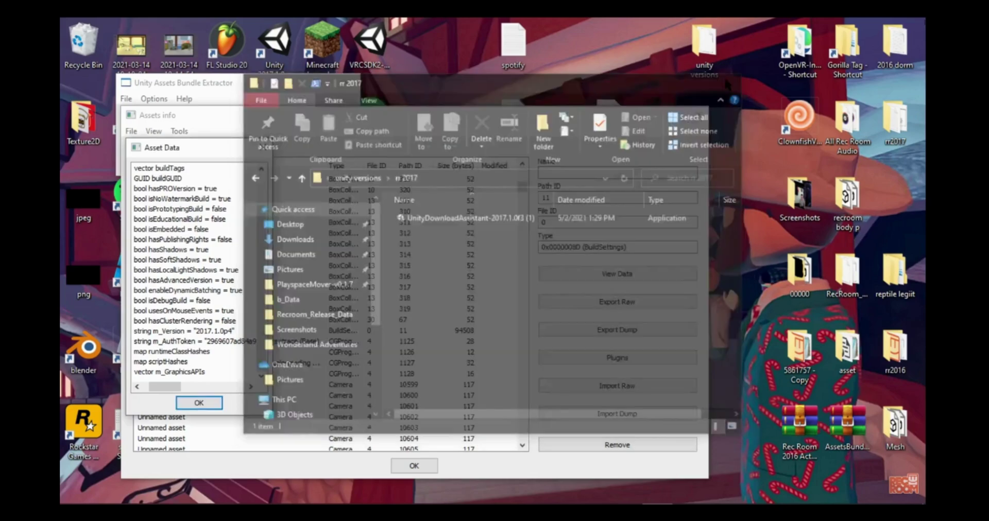
Launch Unity 2017.1.0f3, open the 2017 recroom project and dismiss the editor update check.
left_click(75, 492)
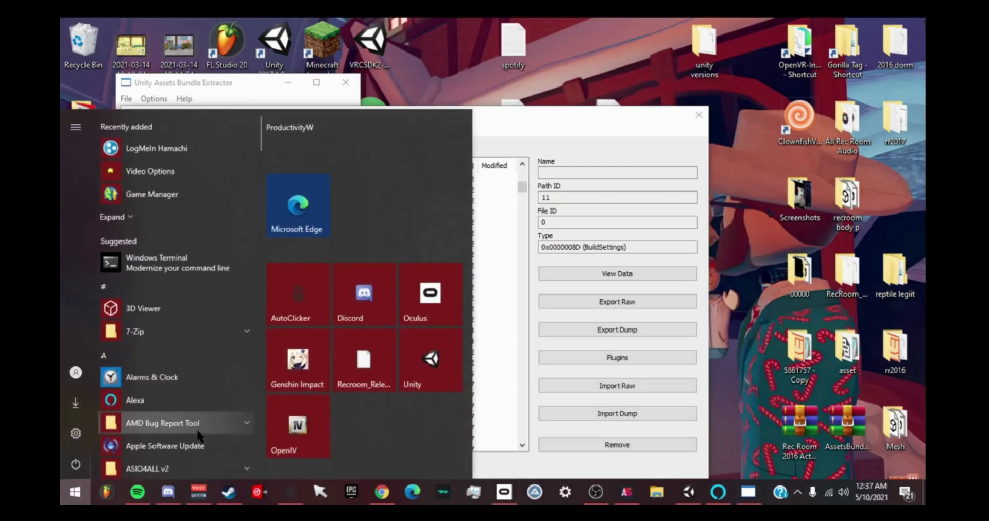
type("unity")
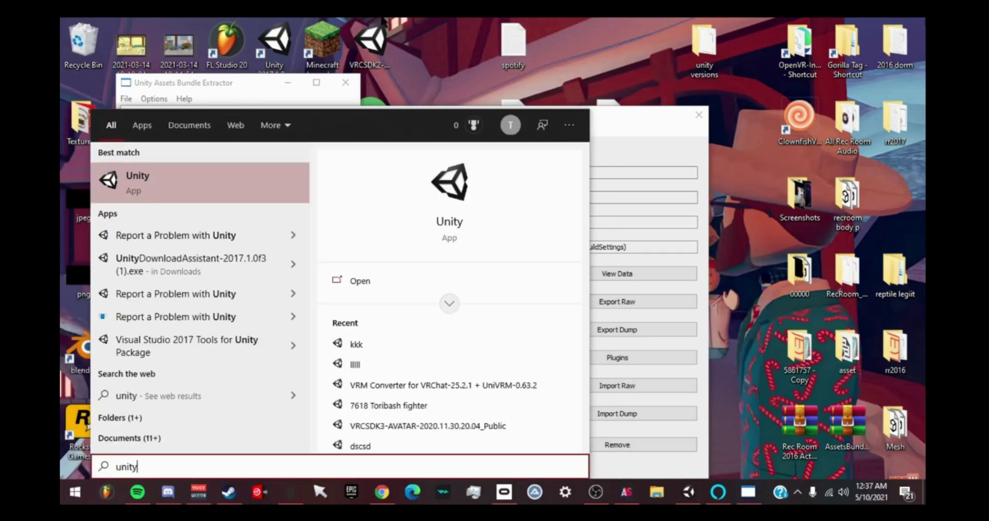
left_click(201, 171)
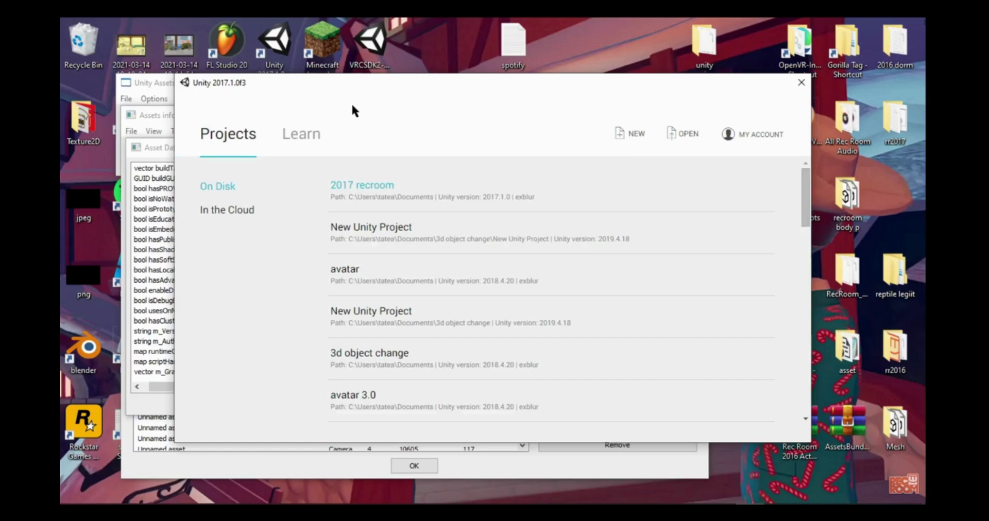
left_click(365, 186)
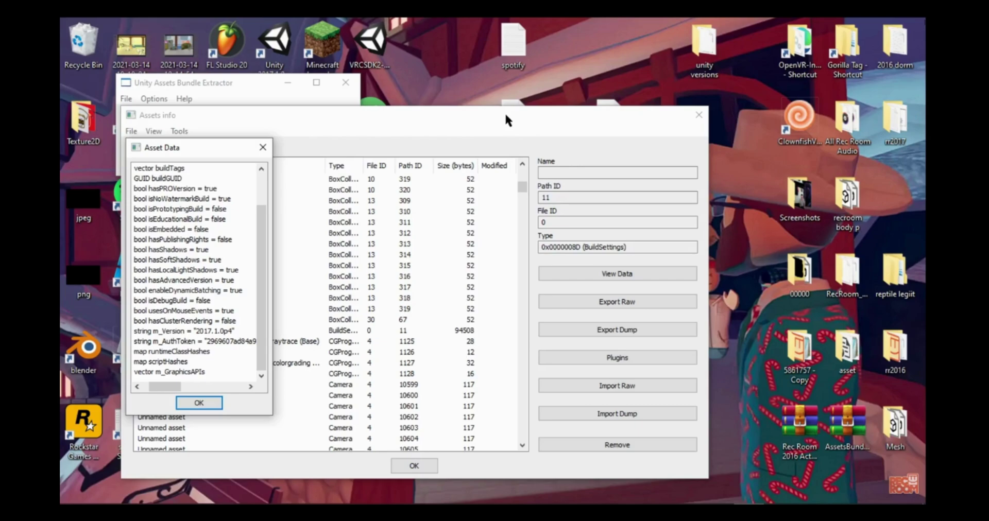
left_click_drag(190, 140, 196, 140)
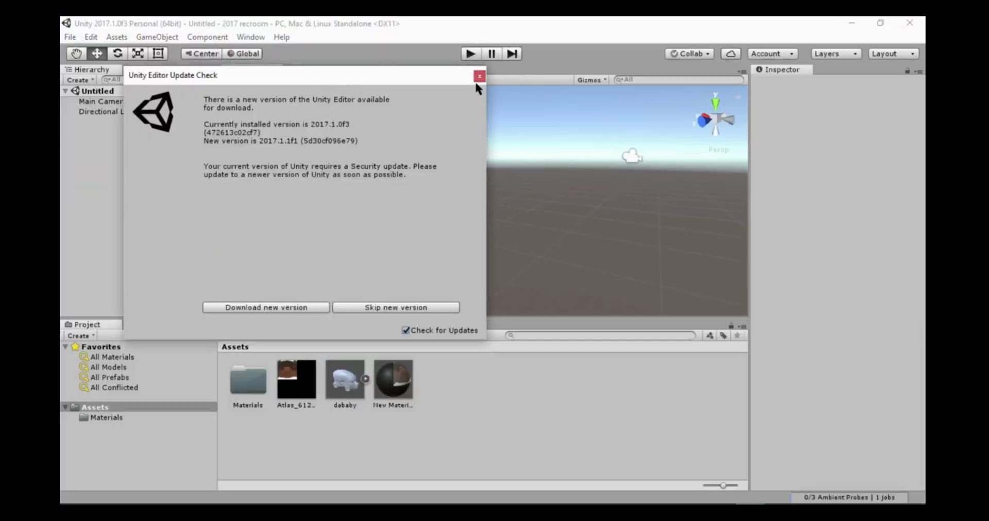
left_click(478, 77)
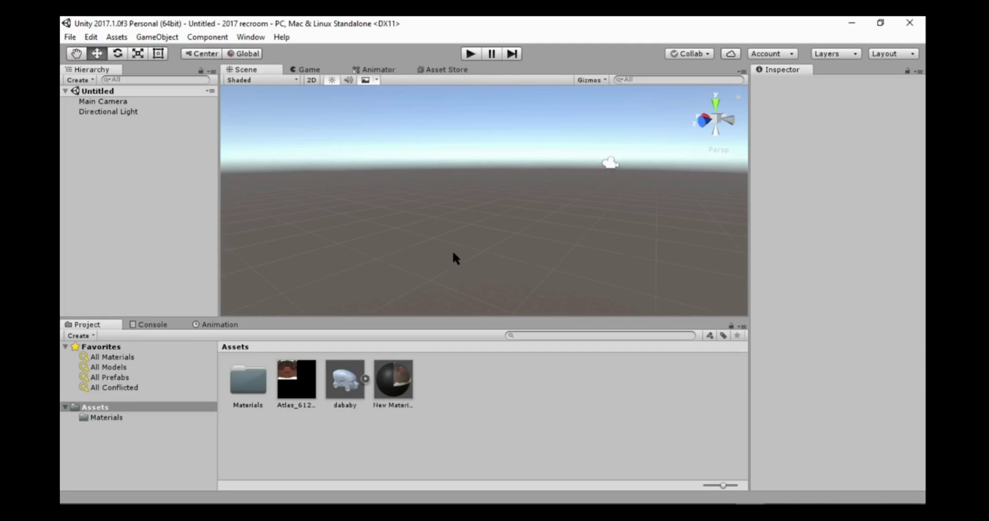
Delete the Directional Light and the Main Camera from the untitled scene.
left_click_drag(421, 224, 363, 219)
left_click(124, 110)
key("Delete")
left_click(120, 101)
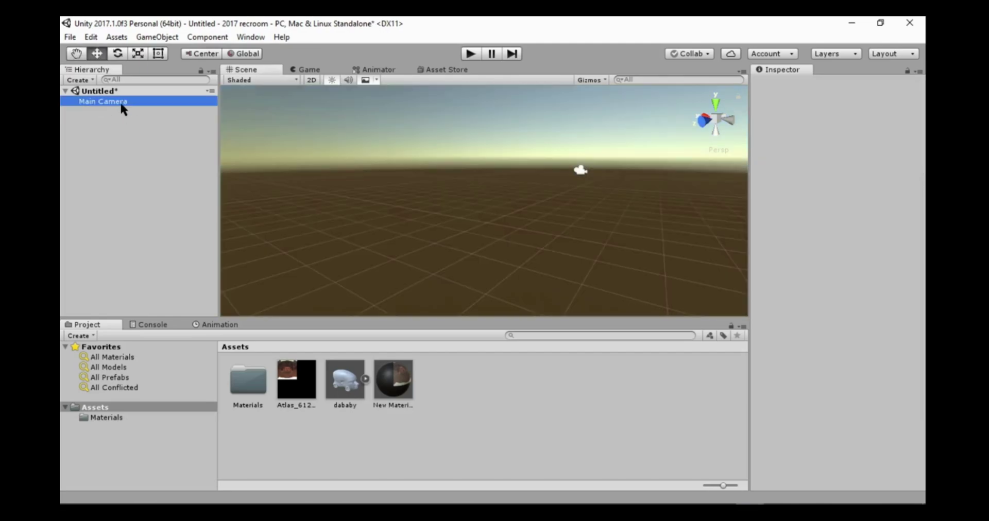
key("Delete")
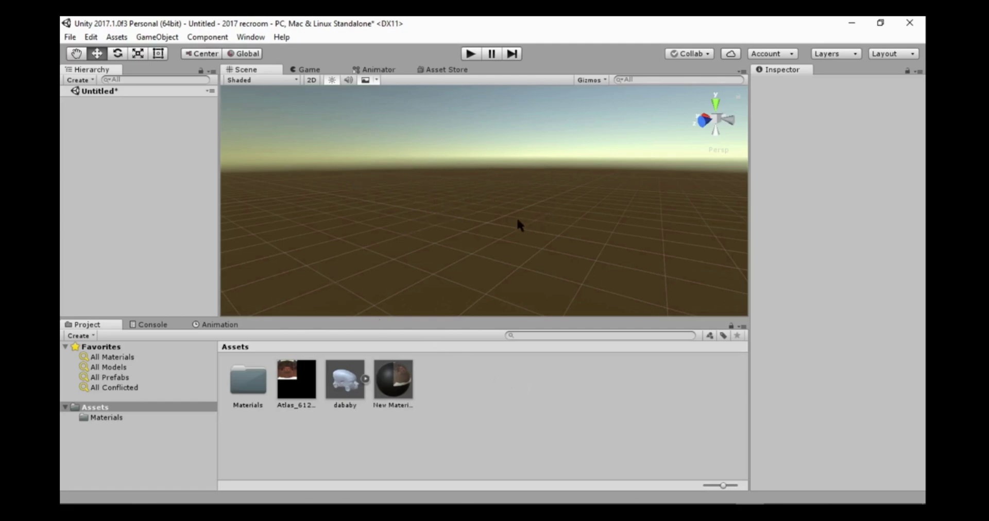
Place the dababy model from the assets in the scene and move it along the Z axis to about -57.5.
left_click_drag(345, 380, 190, 270)
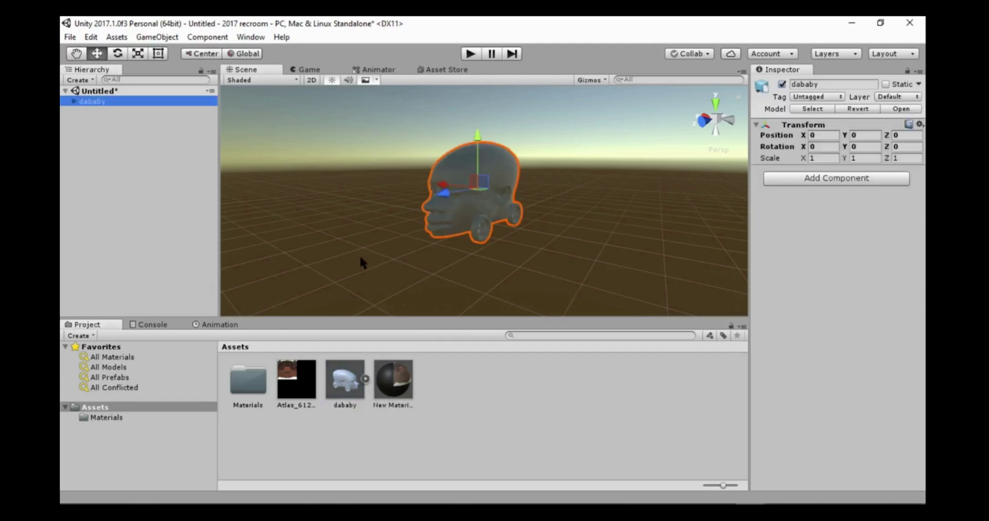
scroll(465, 246, "up", 5)
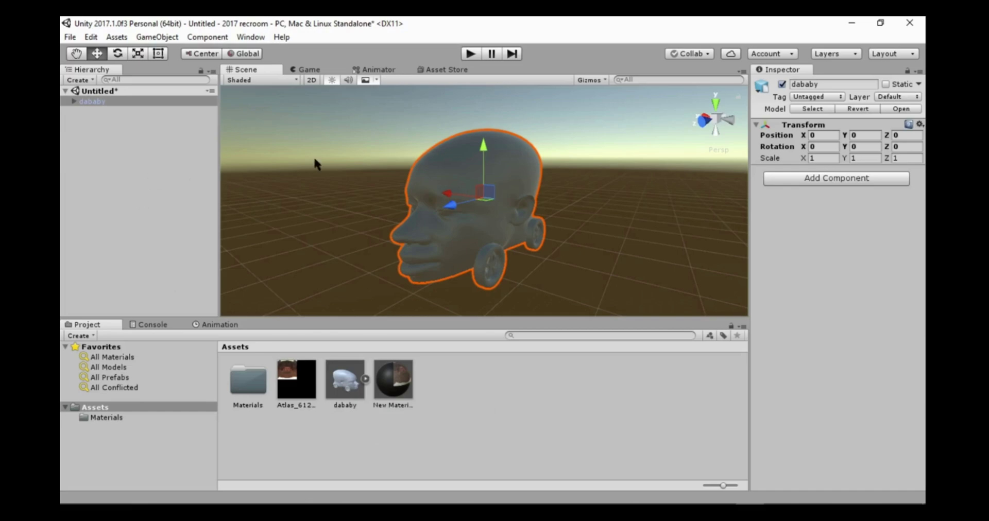
left_click(366, 132)
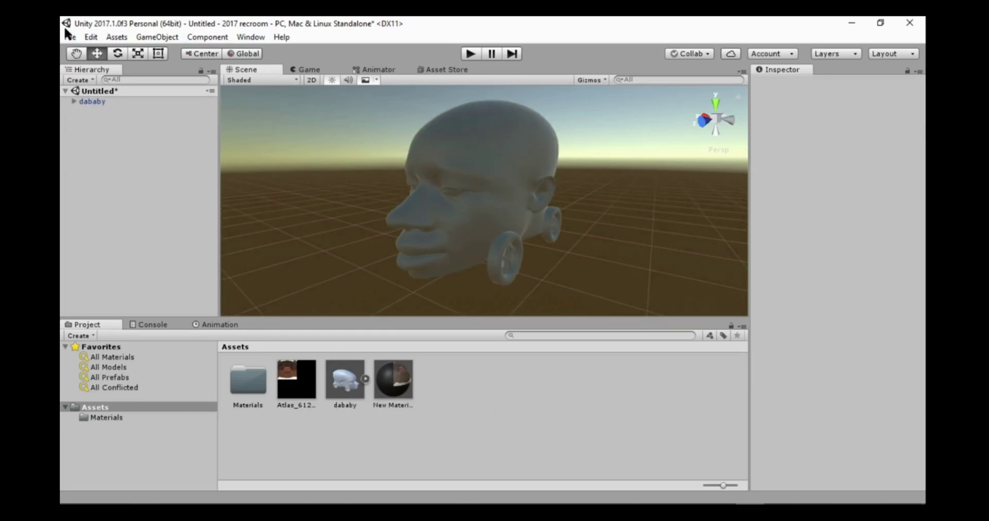
left_click(463, 213)
mouse_move(480, 190)
left_mouse_down()
mouse_move(802, 95)
mouse_move(725, 103)
left_mouse_up()
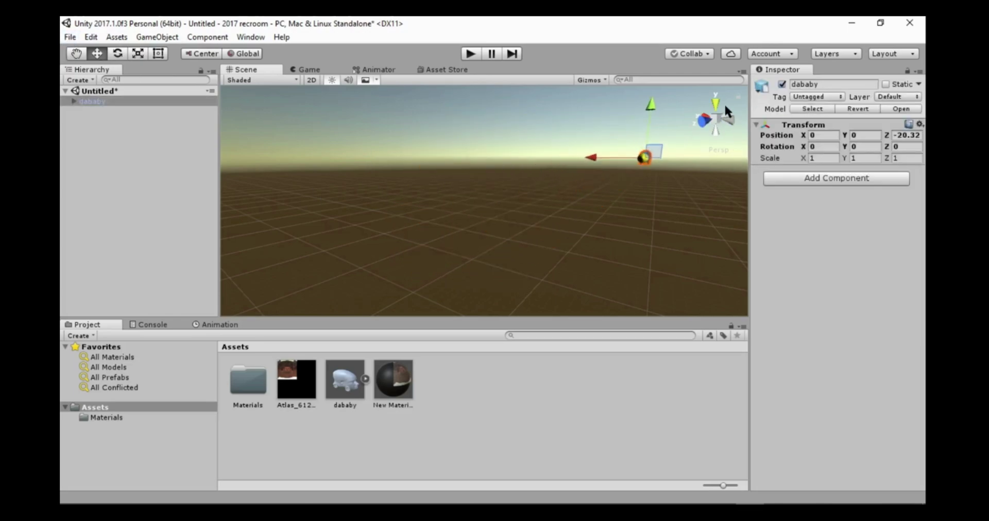
Start a Windows x86_64 build named thebabycar in the unity versions builds folder, without saving the modified scene.
left_click(66, 37)
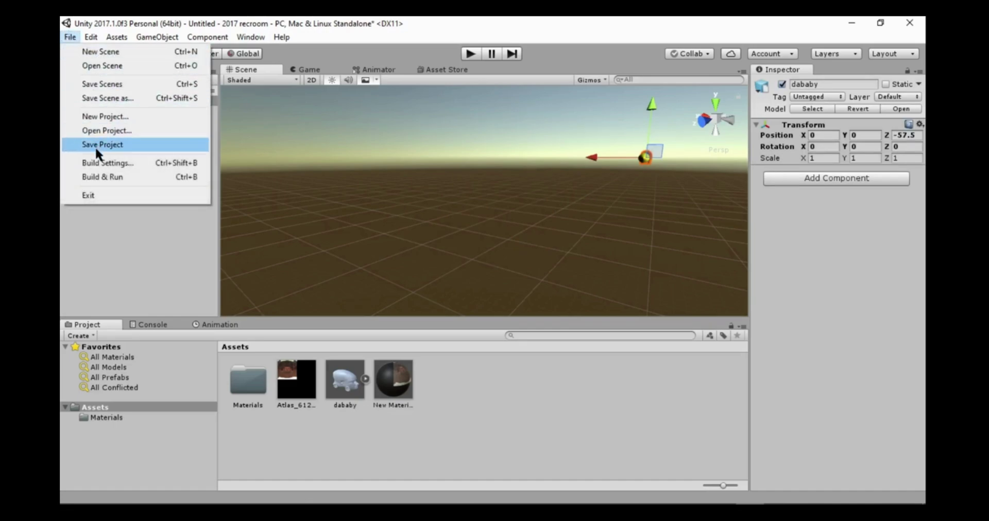
left_click(96, 163)
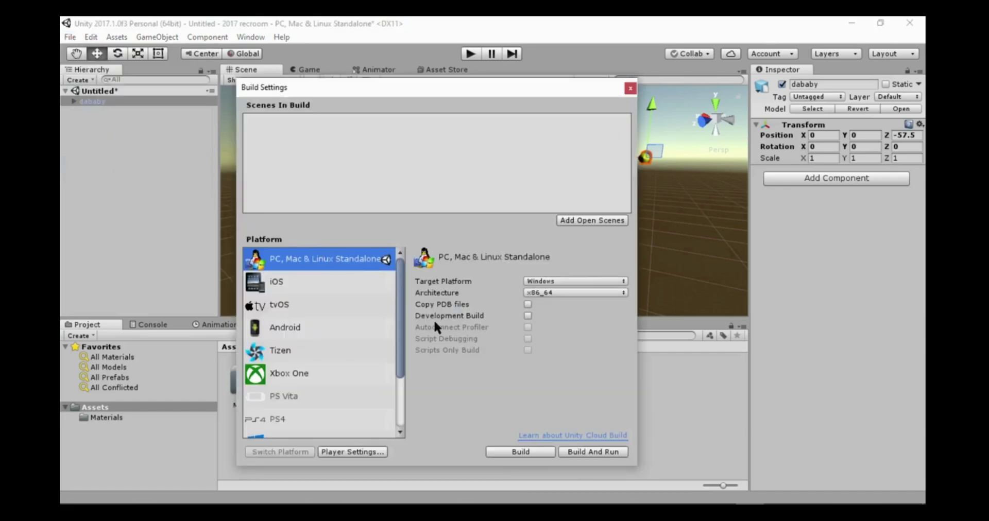
left_click(521, 452)
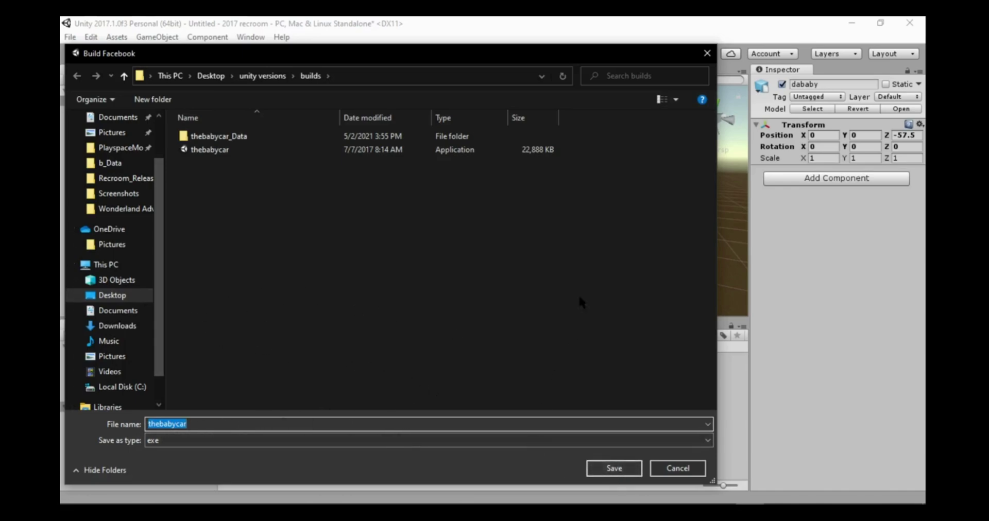
key("Return")
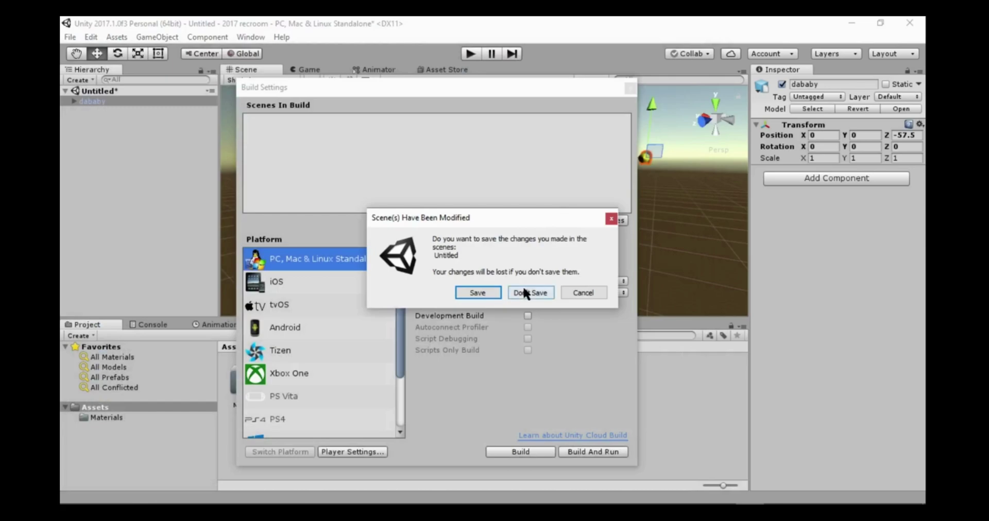
left_click(524, 292)
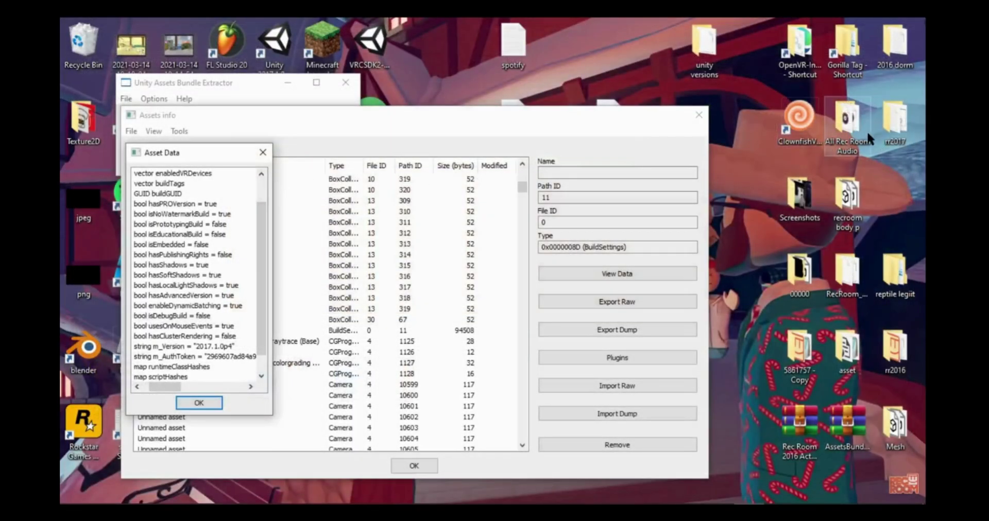
Check the builds folder inside unity versions for the thebabycar application and its thebabycar_Data folder, and close the folder window.
left_click(701, 42)
double_click(700, 37)
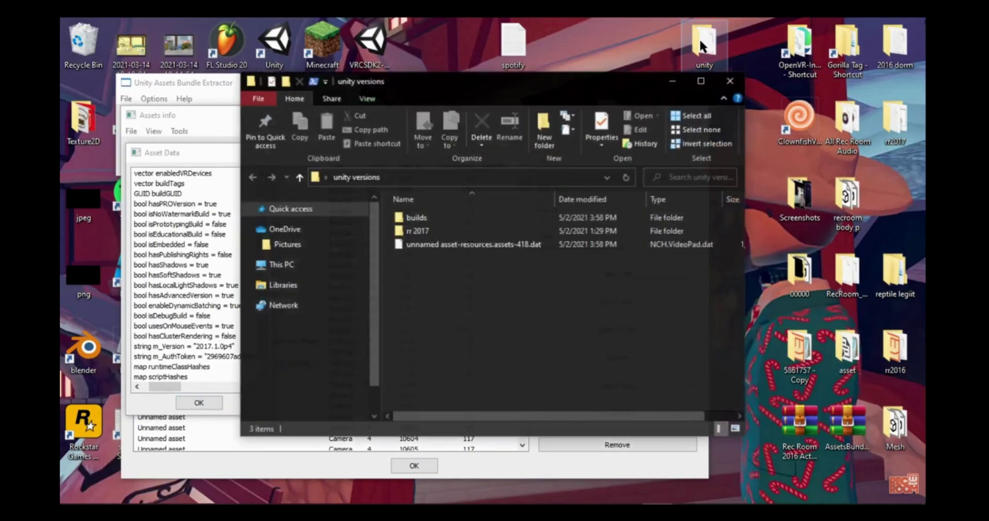
double_click(421, 220)
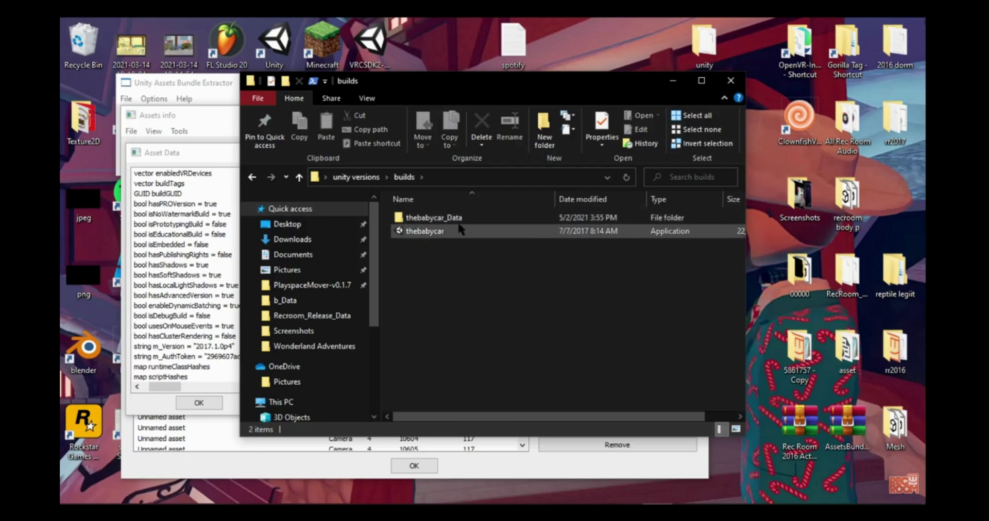
double_click(446, 222)
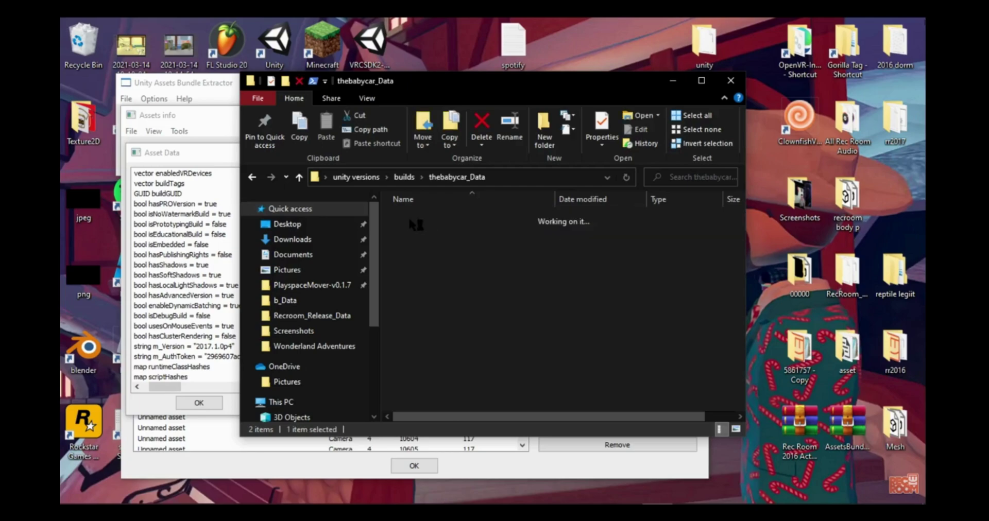
left_click(252, 176)
left_click(742, 82)
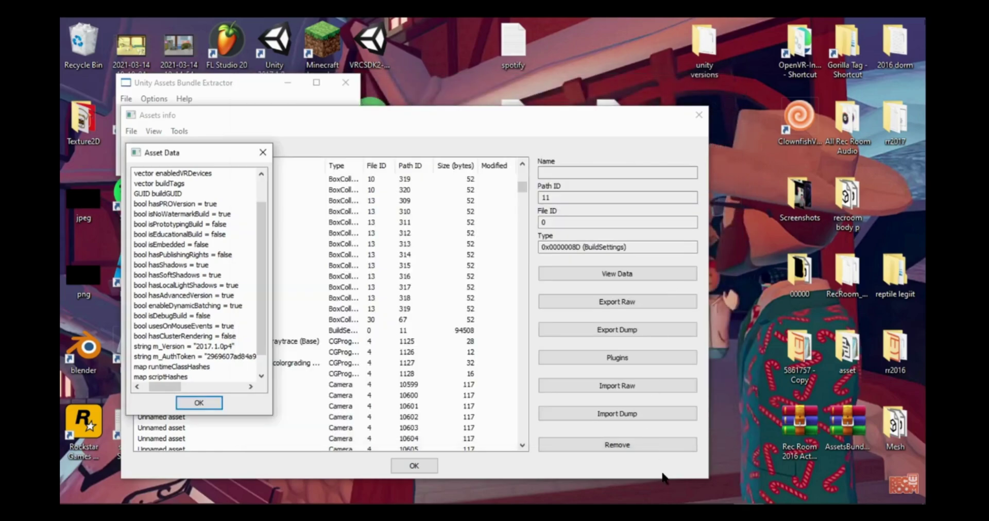
Close the Rec Room asset data and asset list, and load sharedassets0 from the thebabycar_Data build folder in the extractor.
left_click(262, 152)
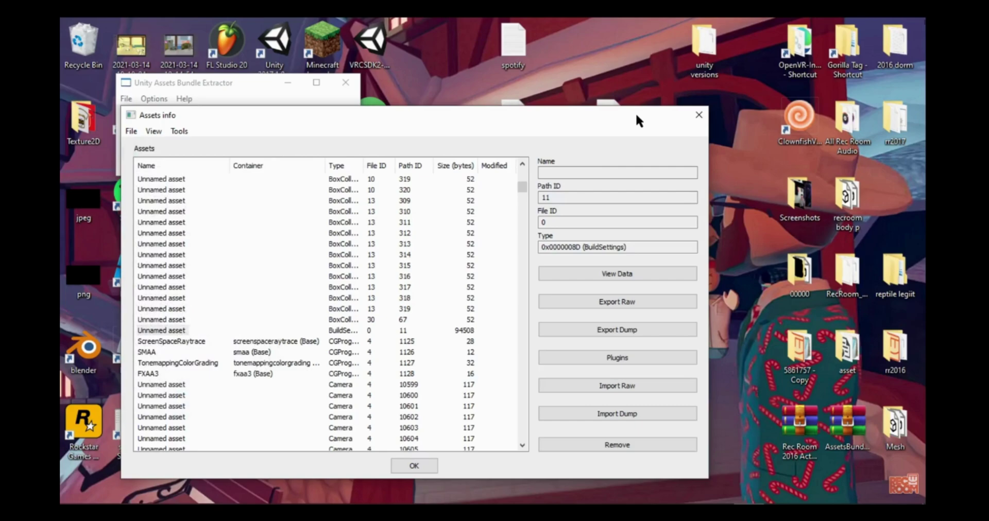
left_click(419, 464)
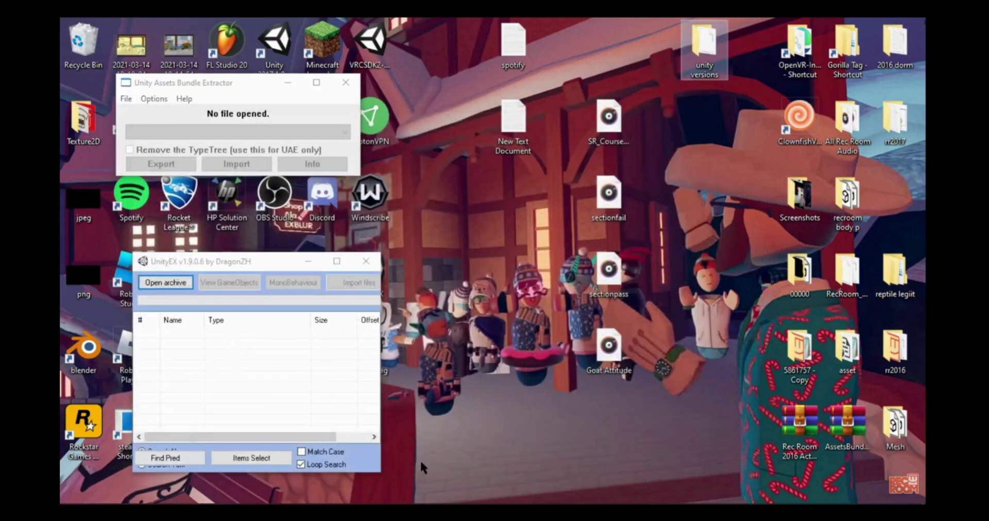
left_click(126, 99)
left_click(134, 108)
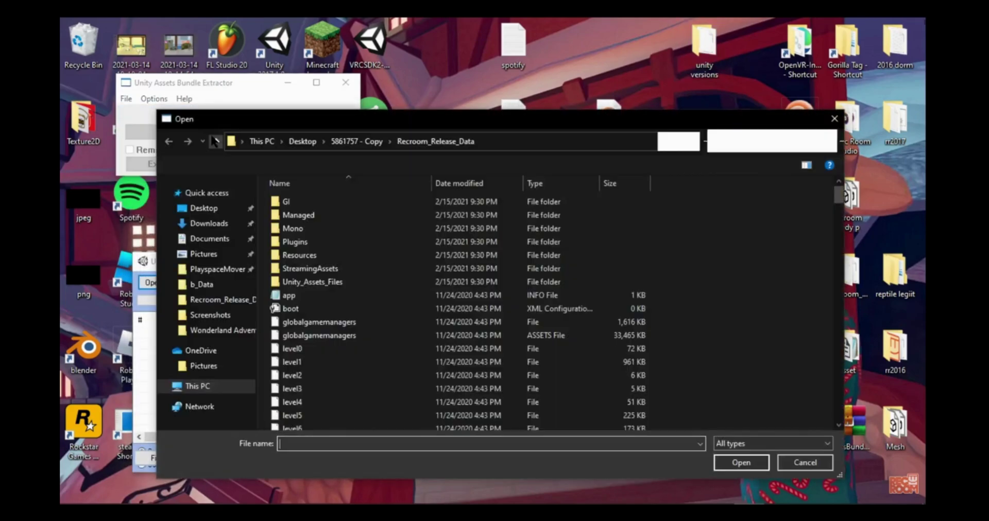
left_click(204, 208)
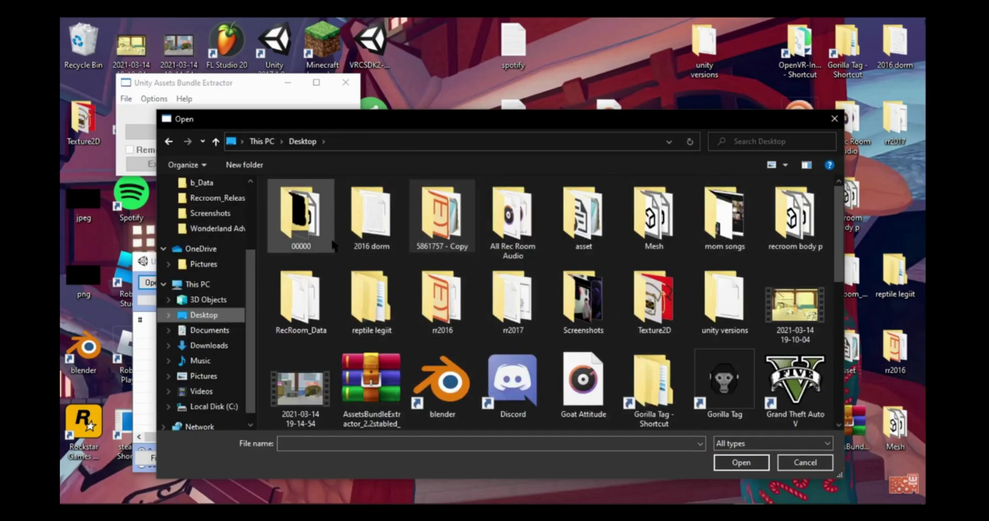
double_click(756, 305)
double_click(294, 202)
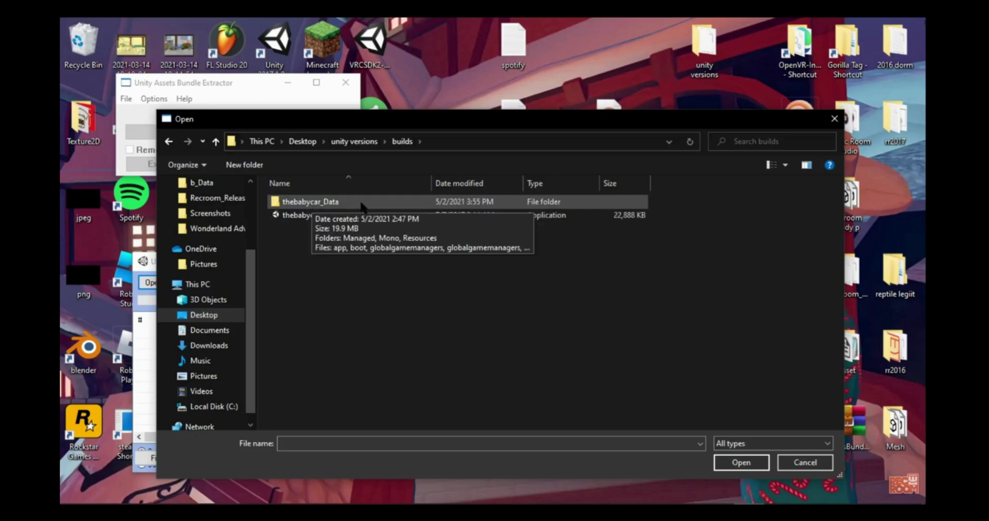
double_click(333, 203)
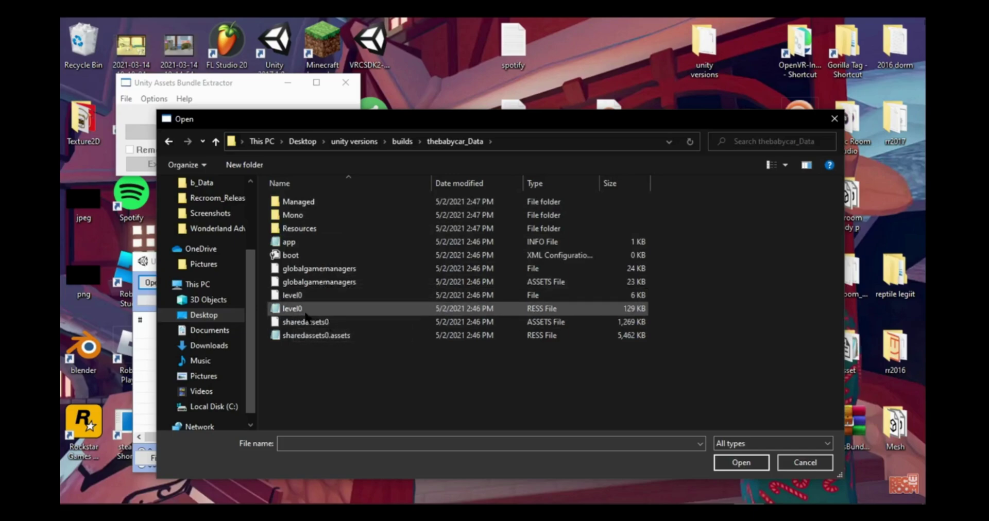
double_click(325, 321)
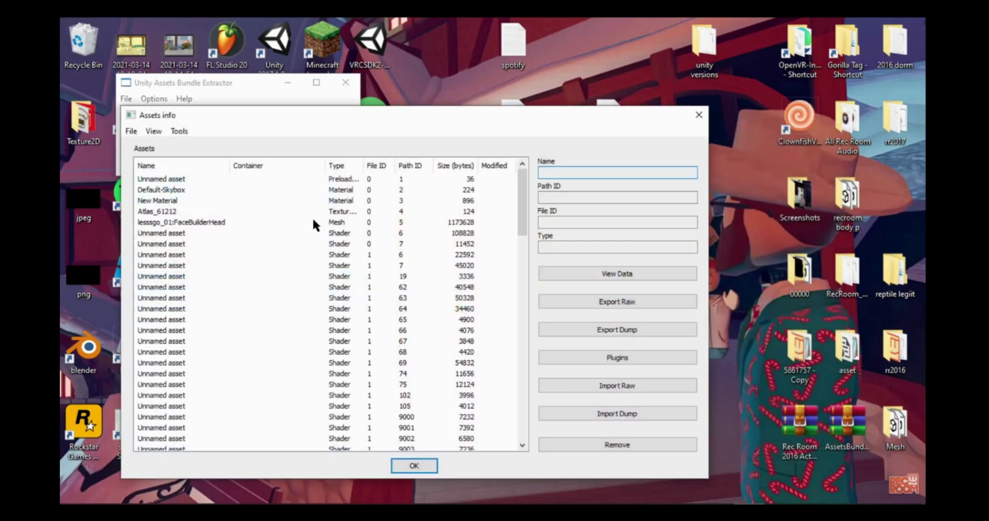
Start a raw export of the lesssgo_01:FaceBuilderHead mesh and delete the old unnamed asset-resources.assets-418.dat from the unity versions folder.
left_click(153, 221)
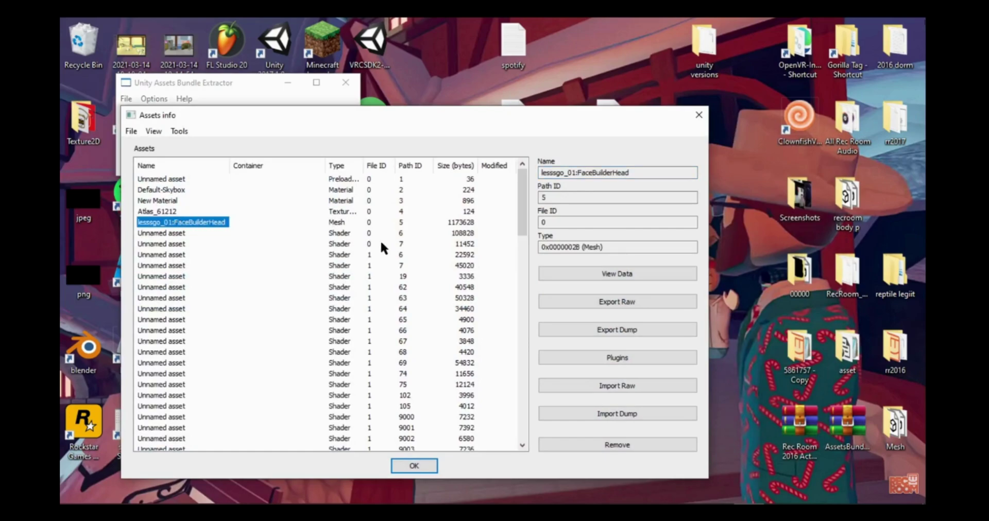
left_click(576, 298)
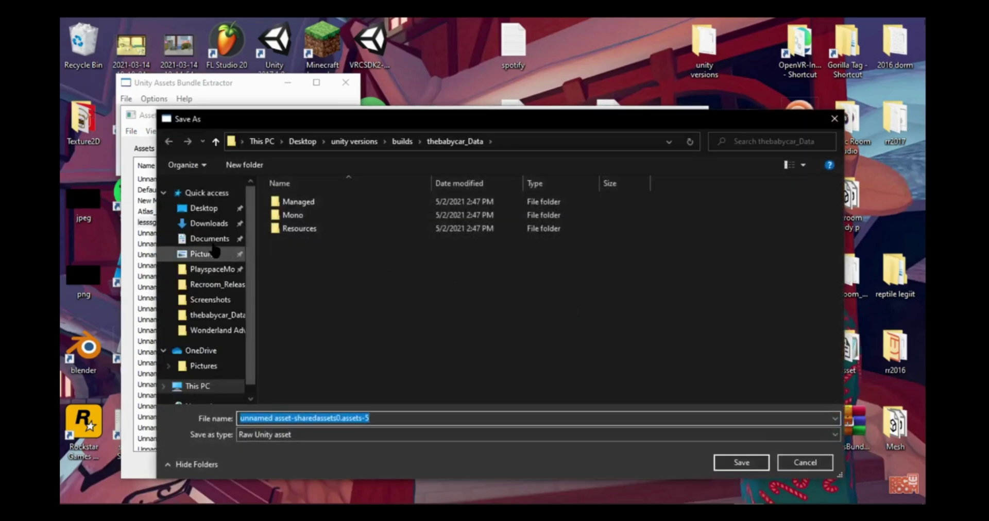
left_click(204, 209)
double_click(724, 299)
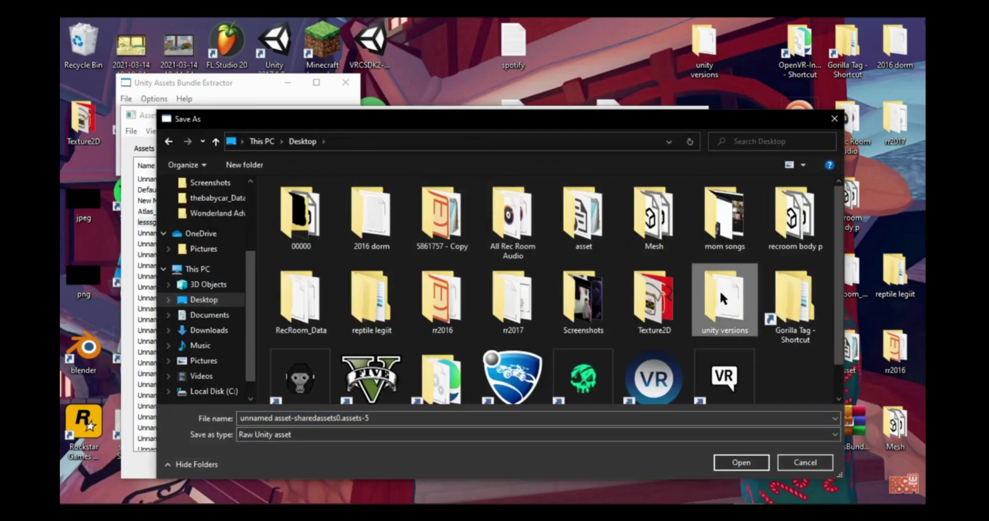
left_click(327, 227)
right_click(325, 227)
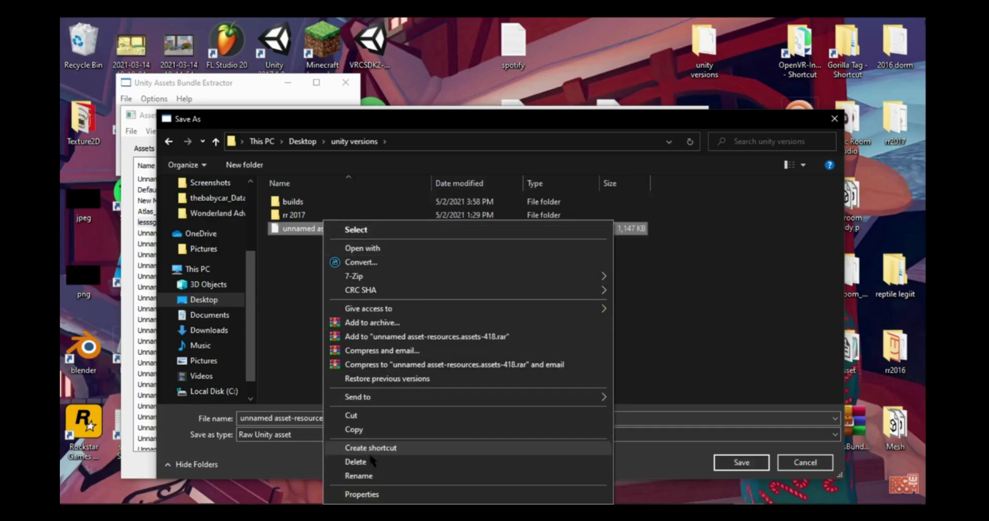
left_click(356, 462)
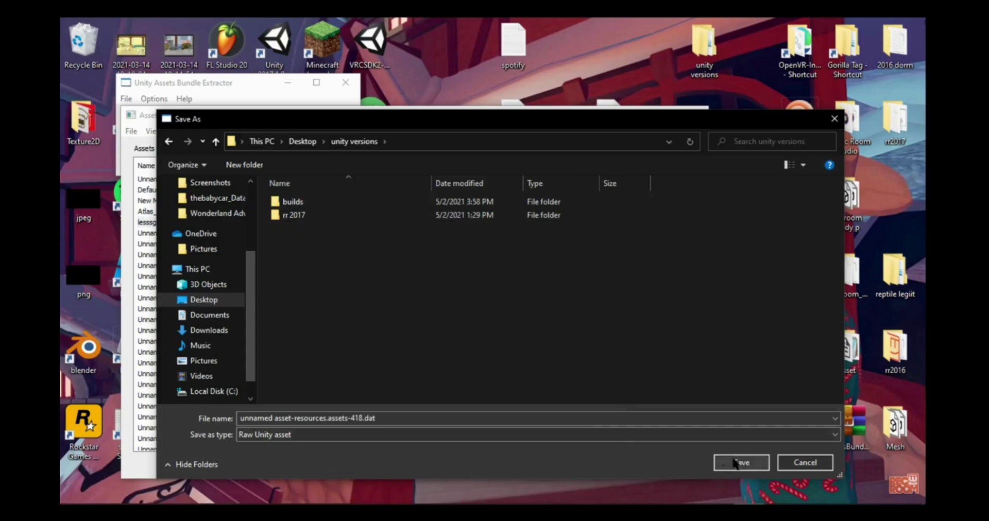
Save the raw mesh export as dababy in the unity versions folder.
left_click(525, 417)
type("dababy")
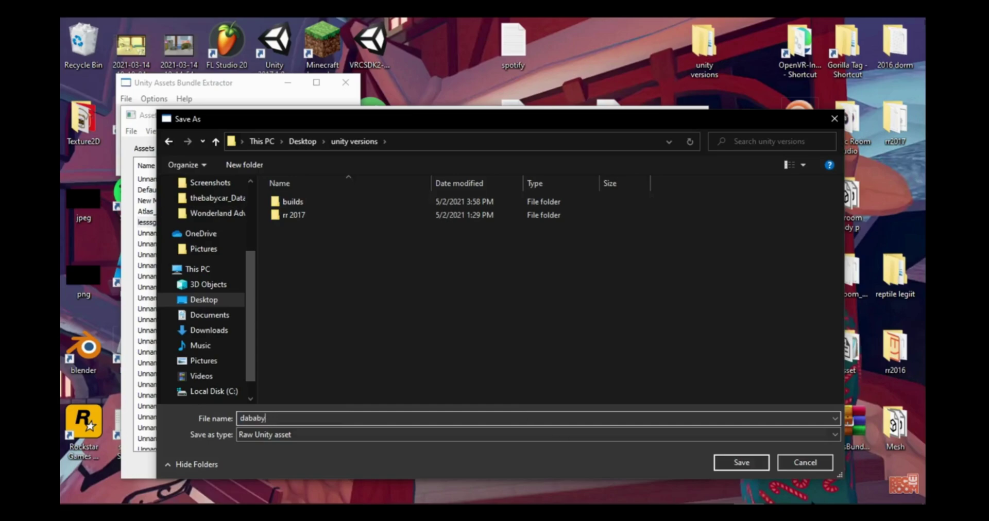
left_click(740, 462)
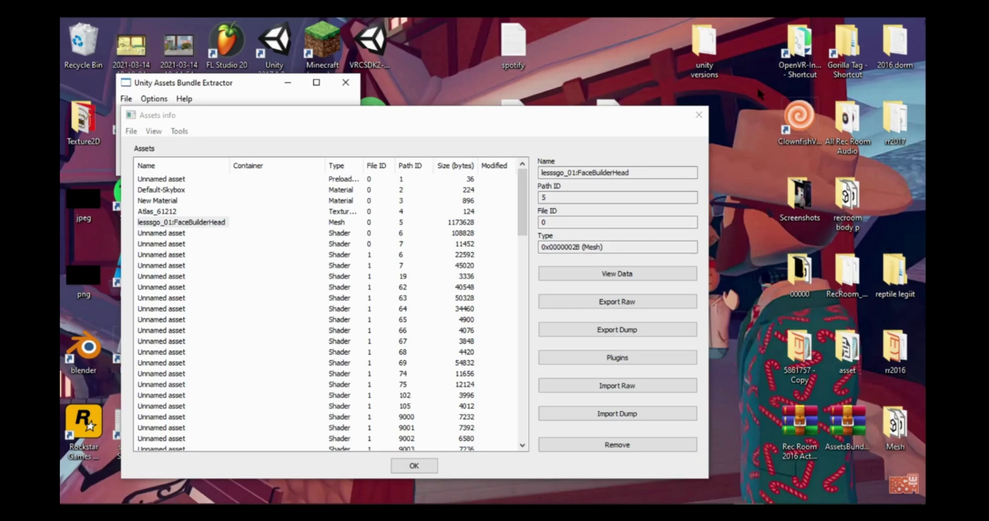
Check that the unity versions folder contains dababy.dat, and close the folder window.
left_click(721, 39)
double_click(721, 39)
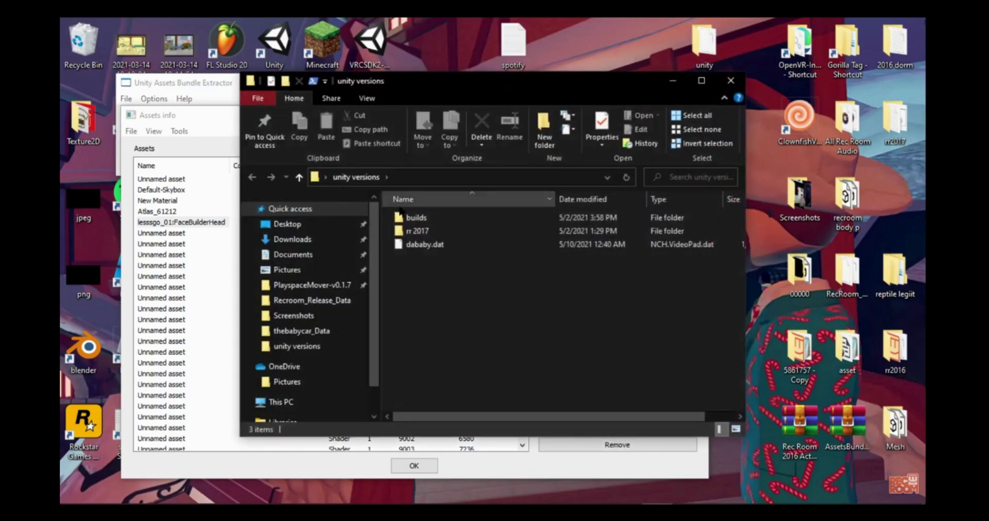
left_click(730, 81)
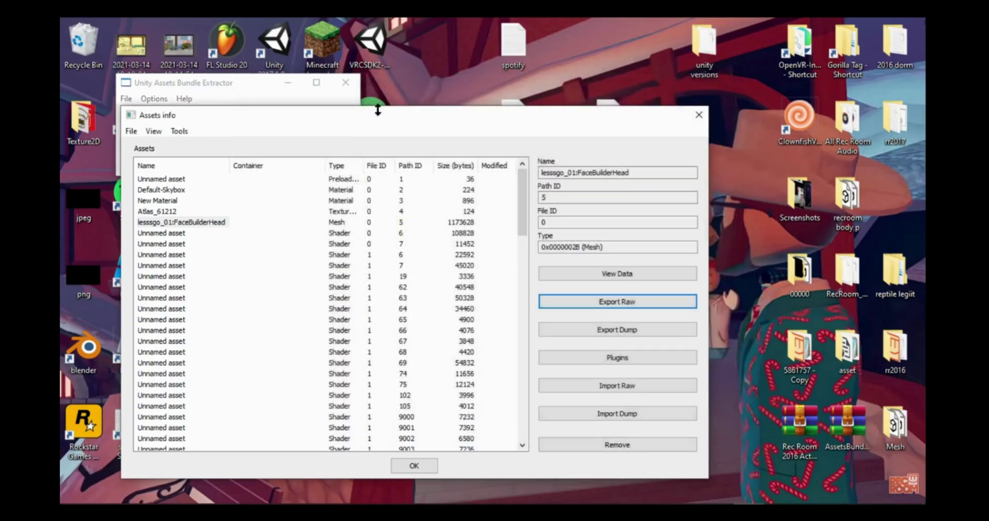
Close the build's asset list and load sharedassets0 from Recroom_Release_Data inside the 5861757 - Copy folder.
left_click(696, 114)
left_click(134, 100)
left_click(154, 125)
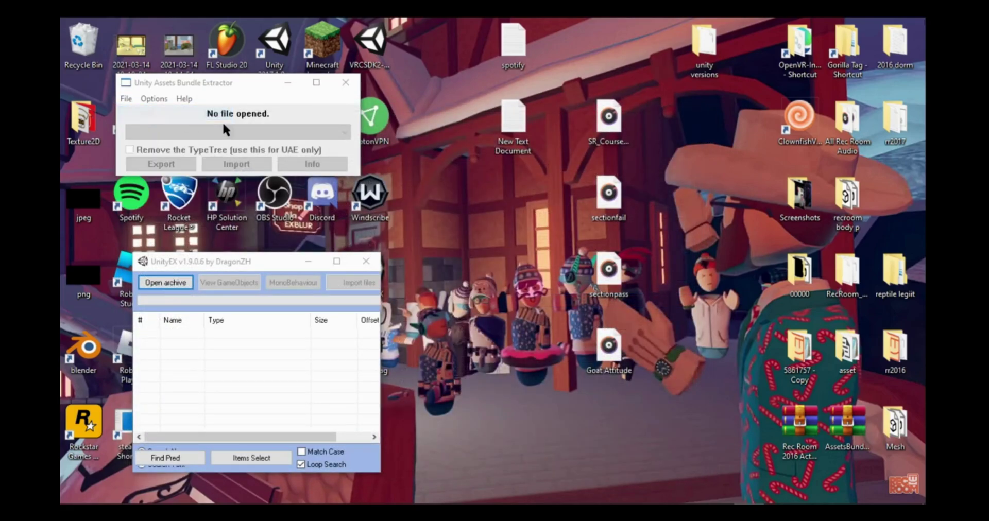
left_click(204, 208)
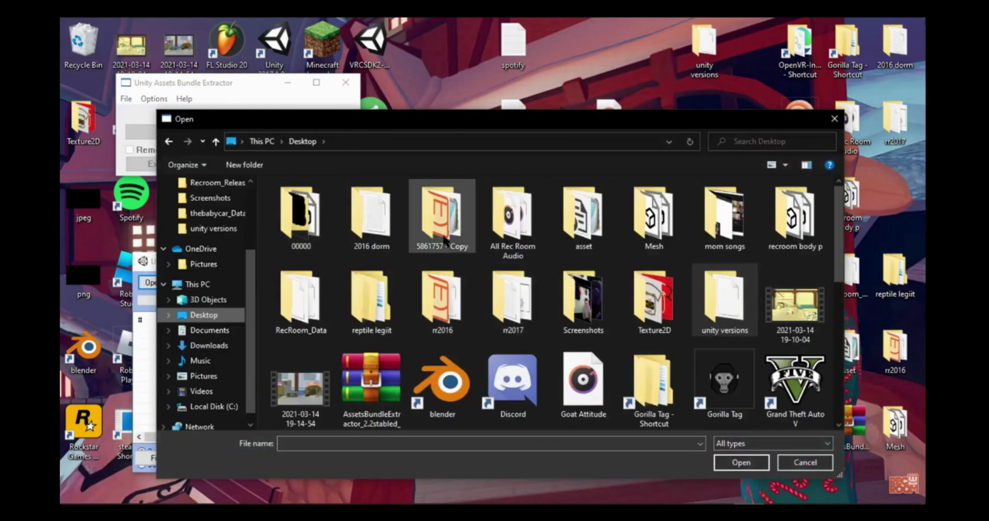
double_click(445, 240)
double_click(347, 243)
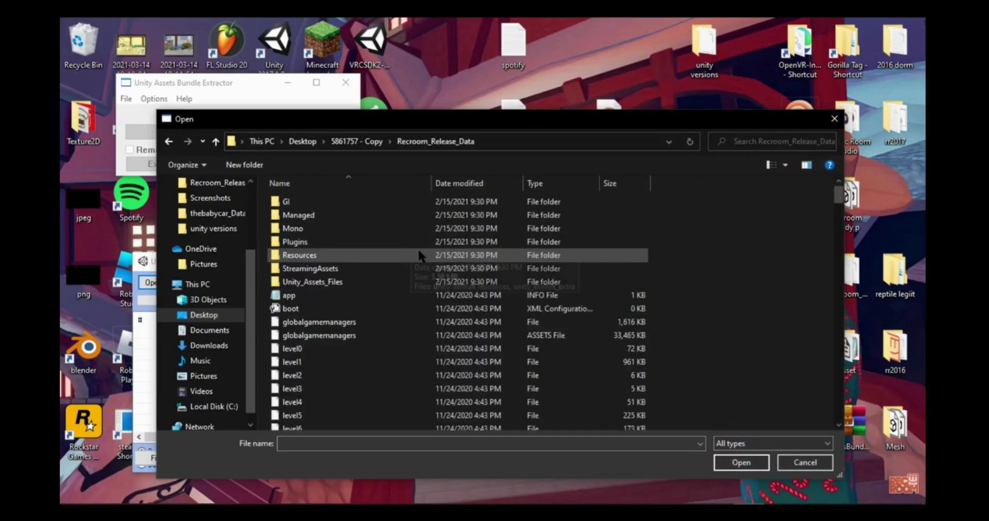
scroll(418, 252, "down", 6)
scroll(415, 256, "down", 18)
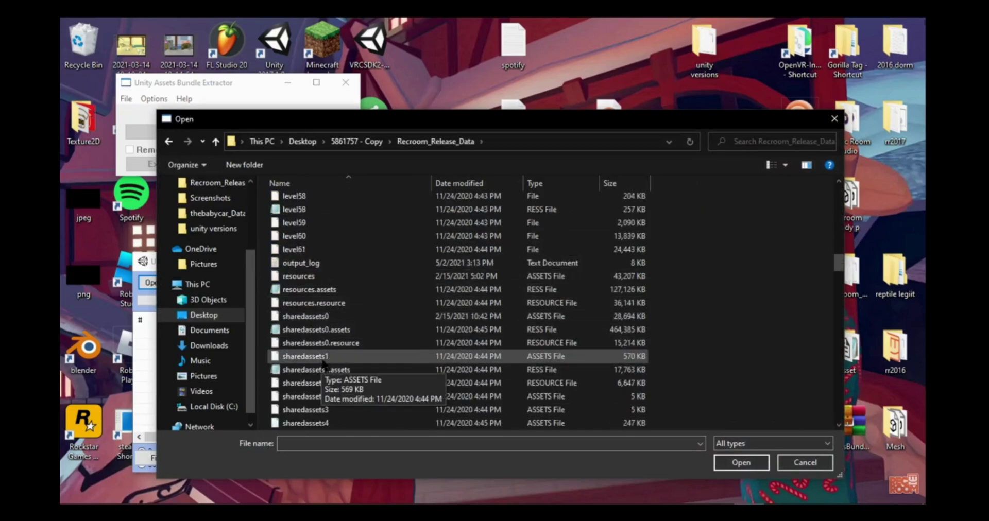
scroll(324, 364, "down", 3)
double_click(323, 226)
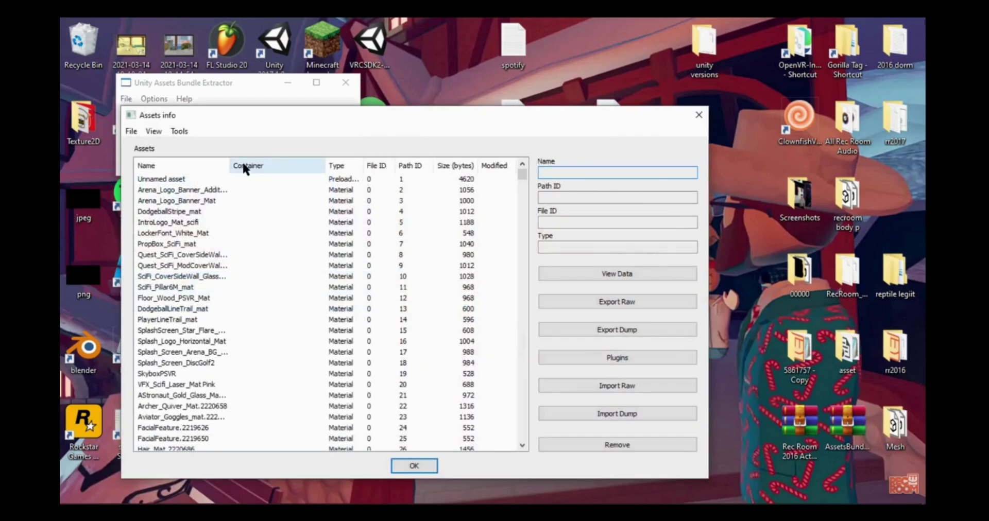
Sort the Rec Room assets by type and select the Emo mesh as the one to replace.
left_click(333, 164)
left_click(333, 164)
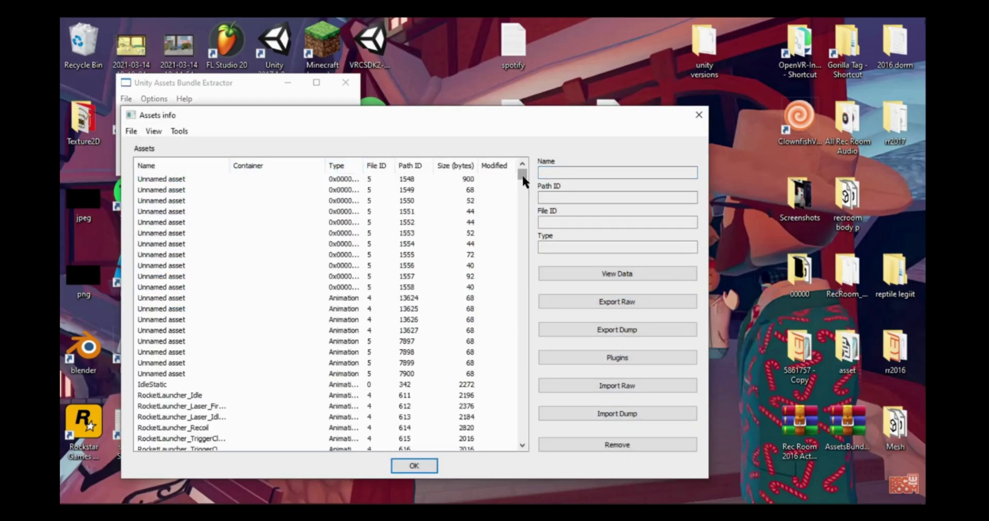
left_click_drag(523, 177, 524, 267)
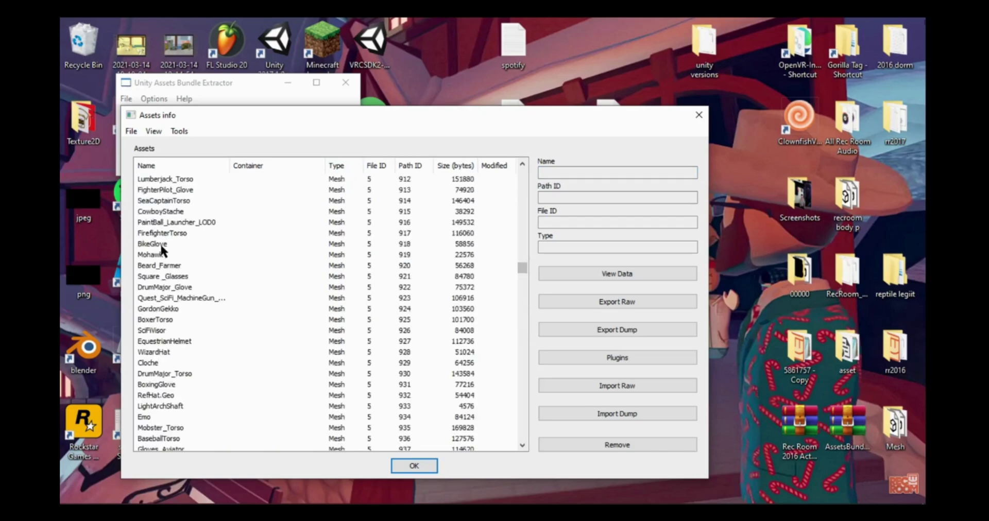
left_click(145, 418)
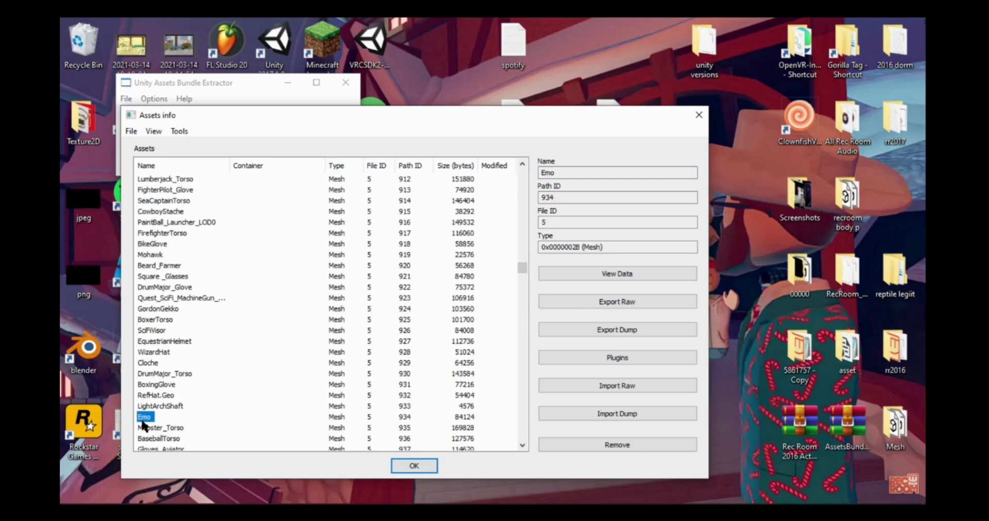
Copy the suggested export name and export the raw Emo mesh under it, unnamed asset-sharedassets0.assets-934, into the unity versions folder.
left_click(590, 299)
key("ctrl+c")
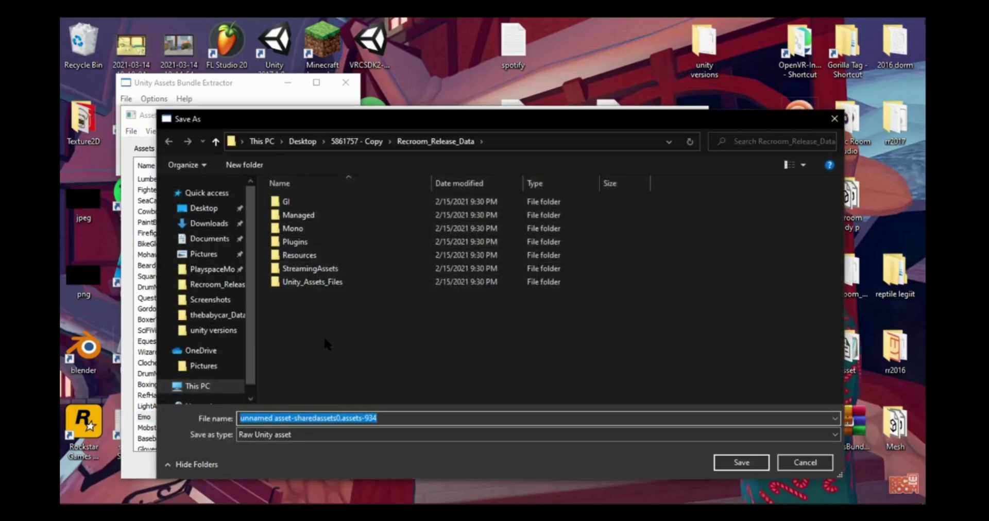
scroll(206, 284, "down", 3)
left_click(204, 300)
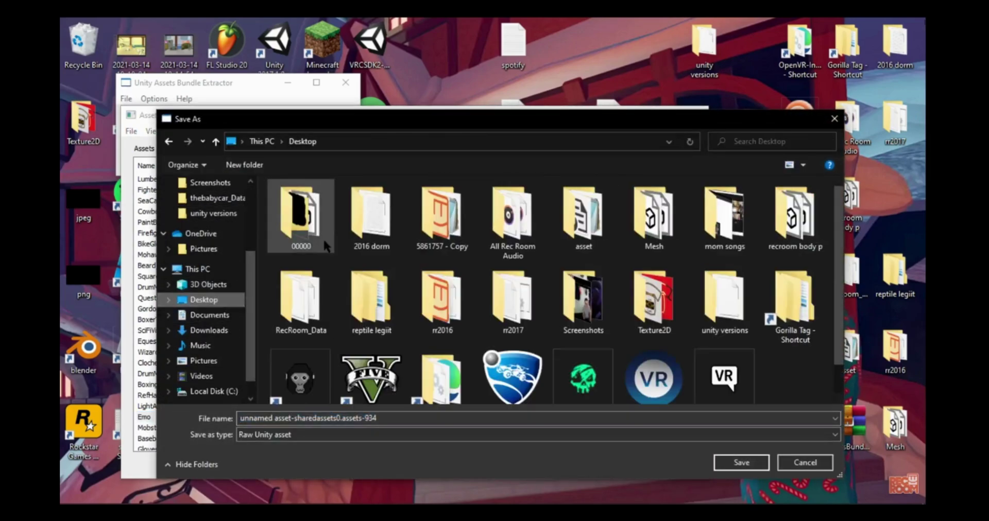
double_click(724, 303)
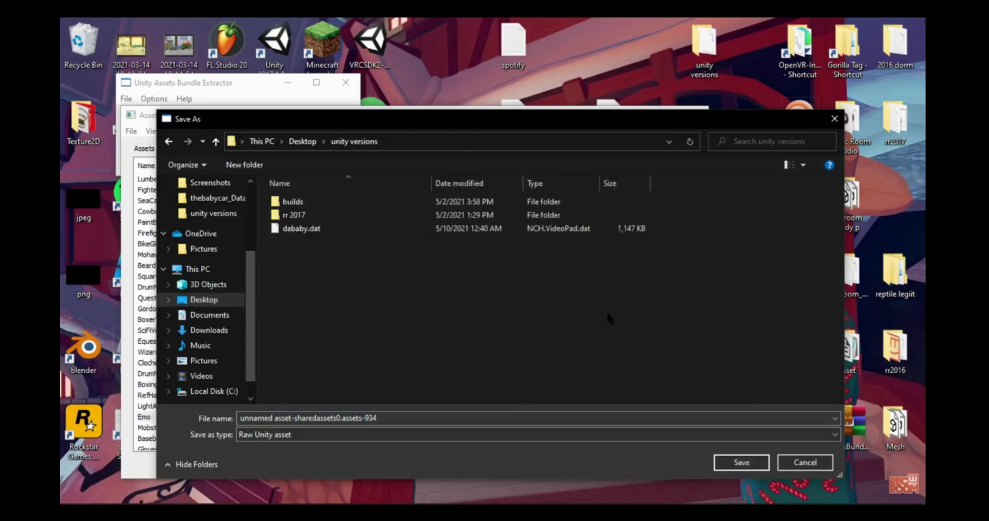
left_click(742, 464)
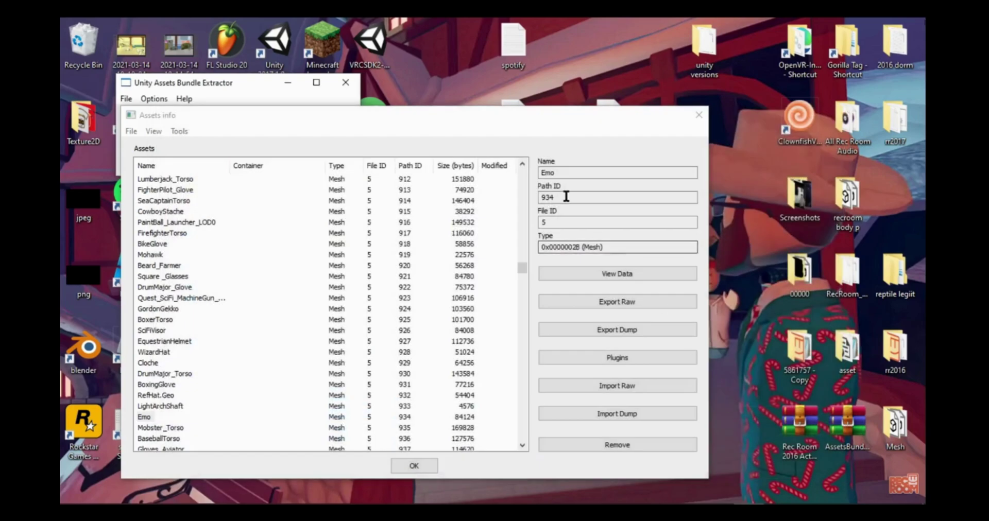
Move the exported unnamed asset-sharedassets0.assets-934.dat into the builds folder and open that folder.
double_click(702, 52)
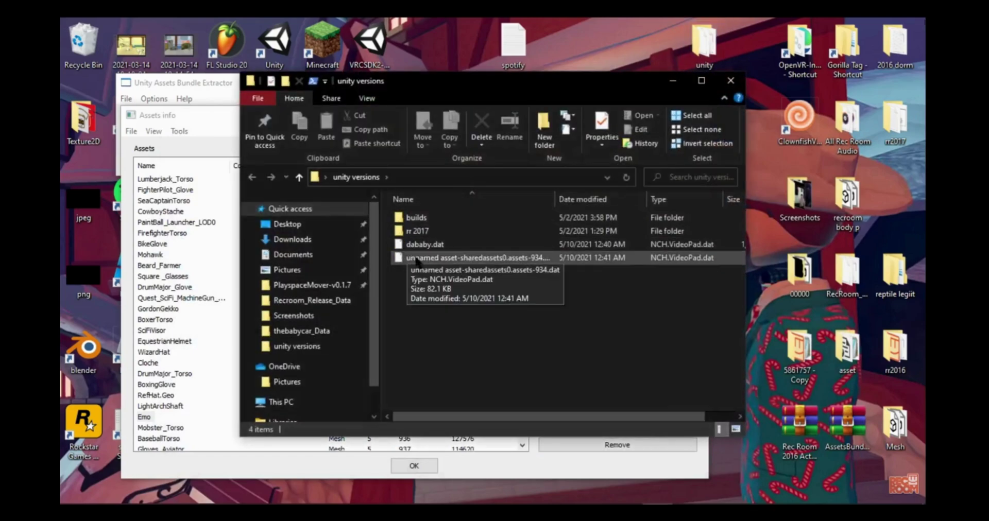
left_click_drag(416, 260, 423, 231)
double_click(418, 219)
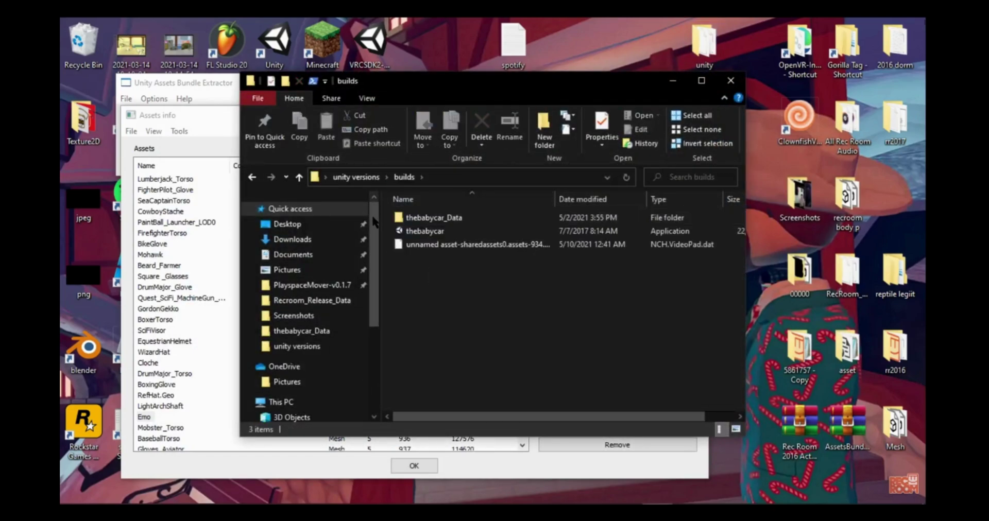
Review the Emo mesh entry in the asset list and return to the unity versions folder.
left_click(172, 338)
left_click(144, 417)
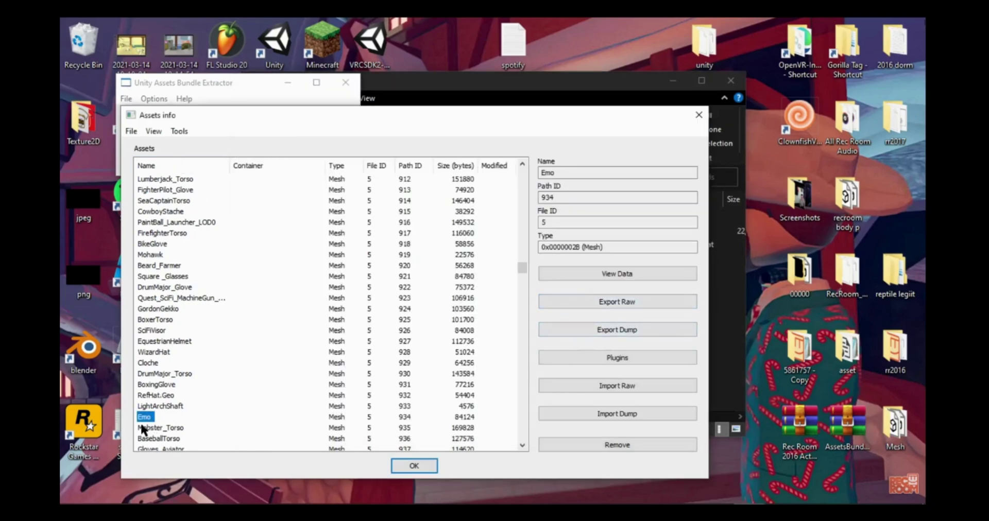
left_click(575, 100)
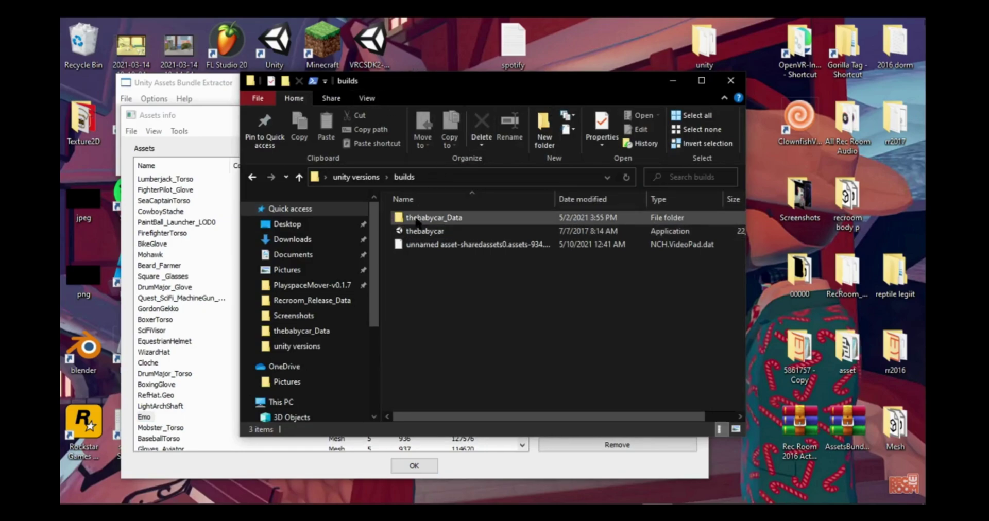
key("alt+Left")
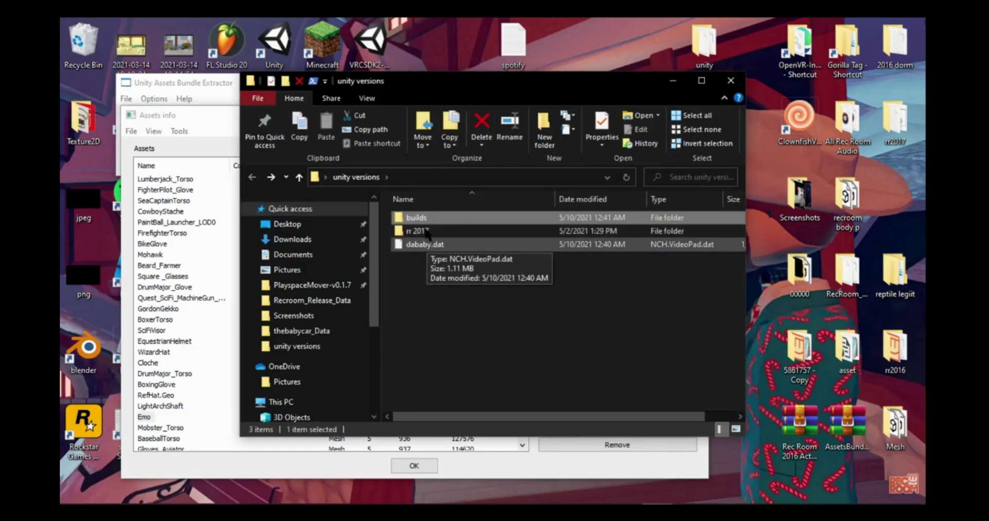
Using the Emo export's file name in builds, rename dababy.dat in unity versions to unnamed asset-sharedassets0.assets-934.dat.
double_click(426, 222)
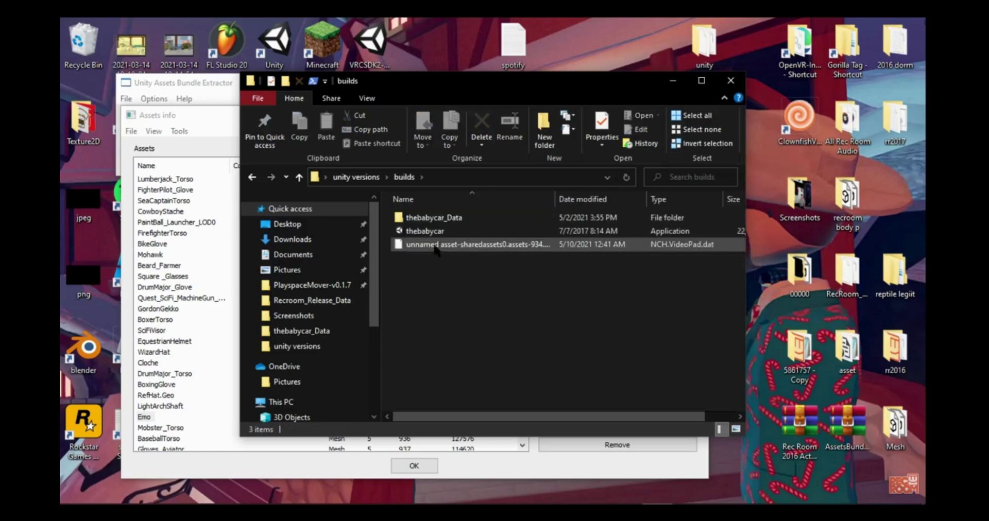
right_click(434, 247)
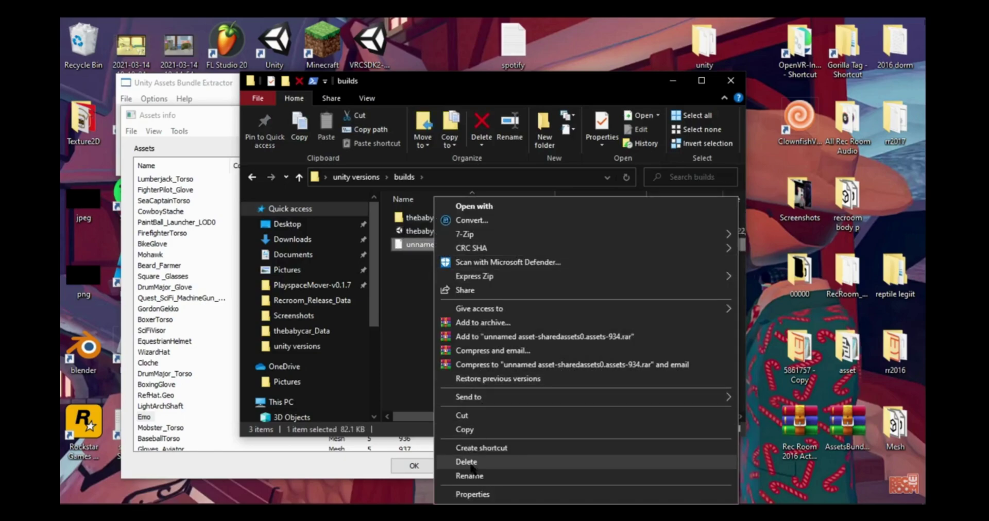
left_click(470, 478)
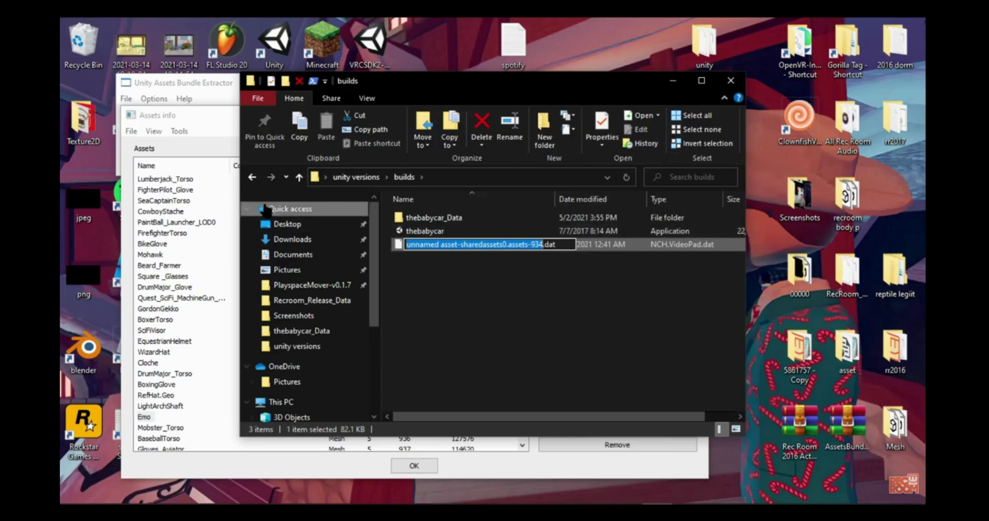
left_click(253, 177)
right_click(423, 245)
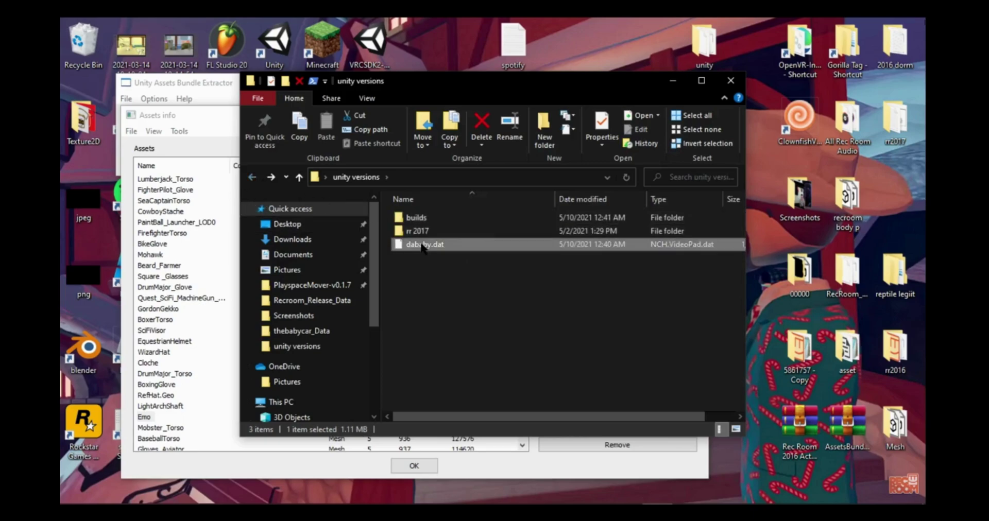
left_click(481, 477)
key("ctrl+v")
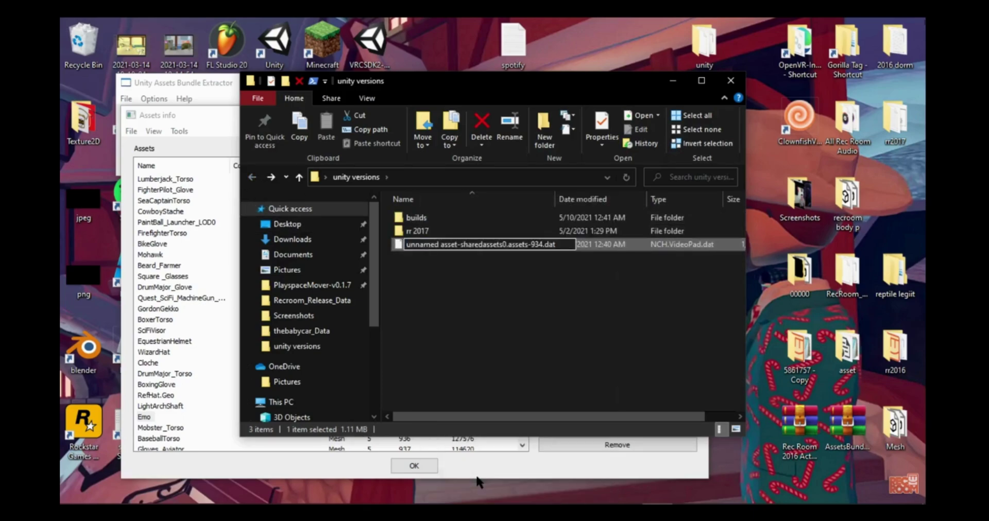
key("Return")
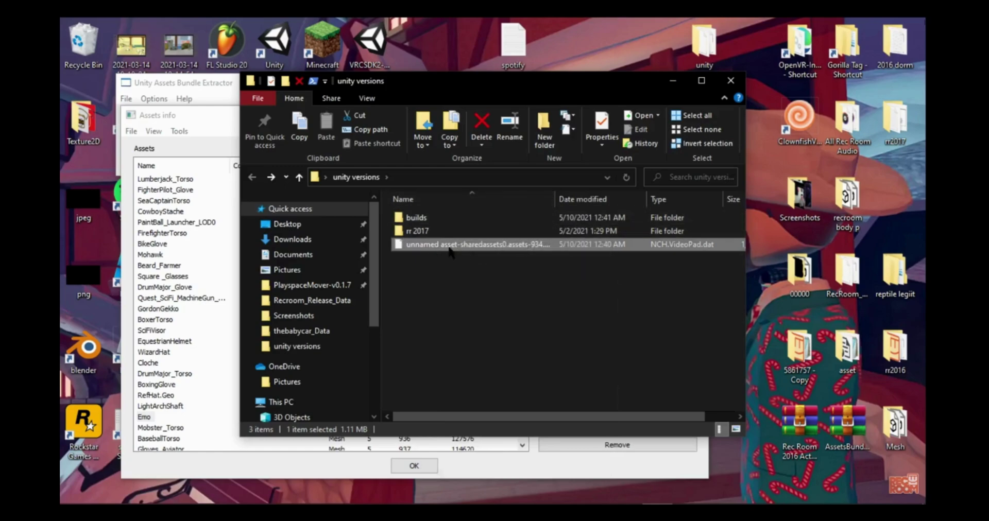
Delete the original Emo export, unnamed asset-sharedassets0.assets-934.dat, from the builds folder and return to unity versions.
left_click(218, 117)
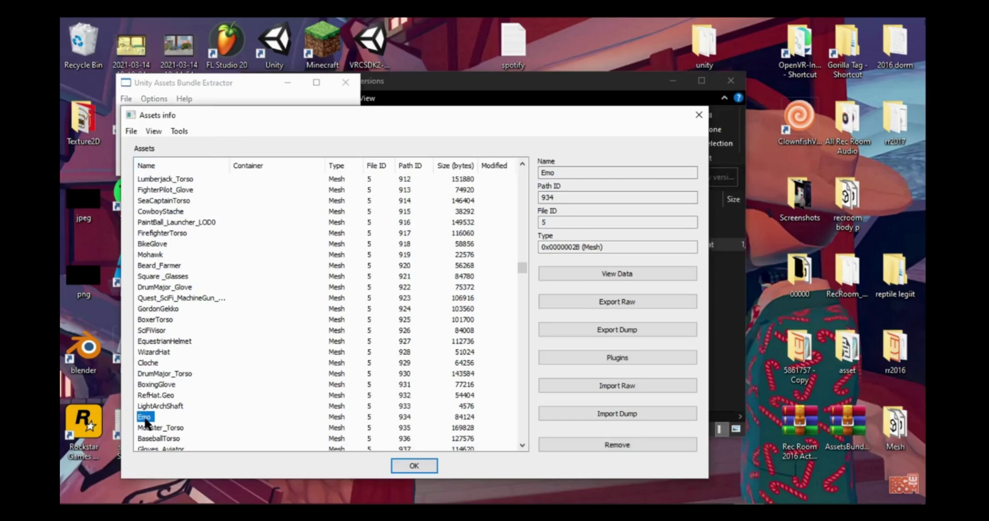
left_click(742, 294)
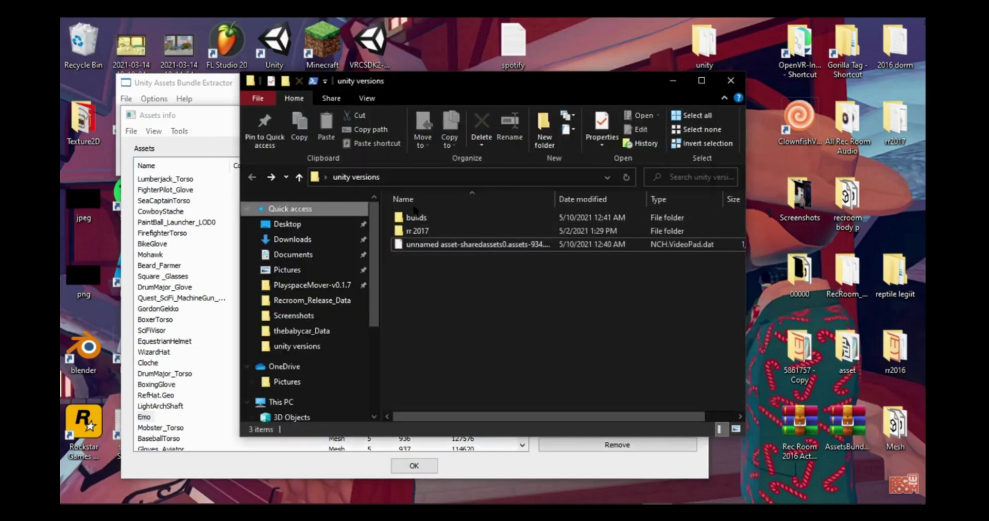
double_click(440, 219)
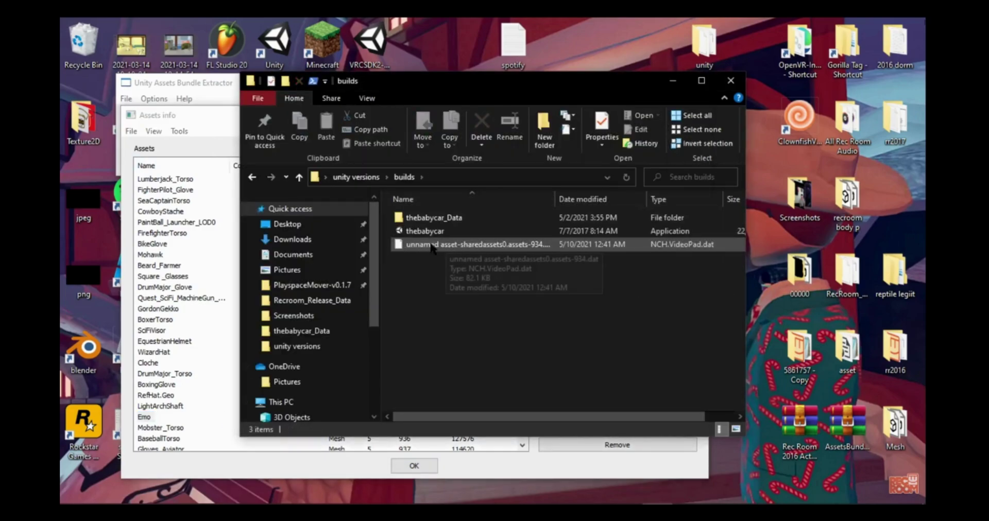
right_click(439, 246)
left_click(502, 463)
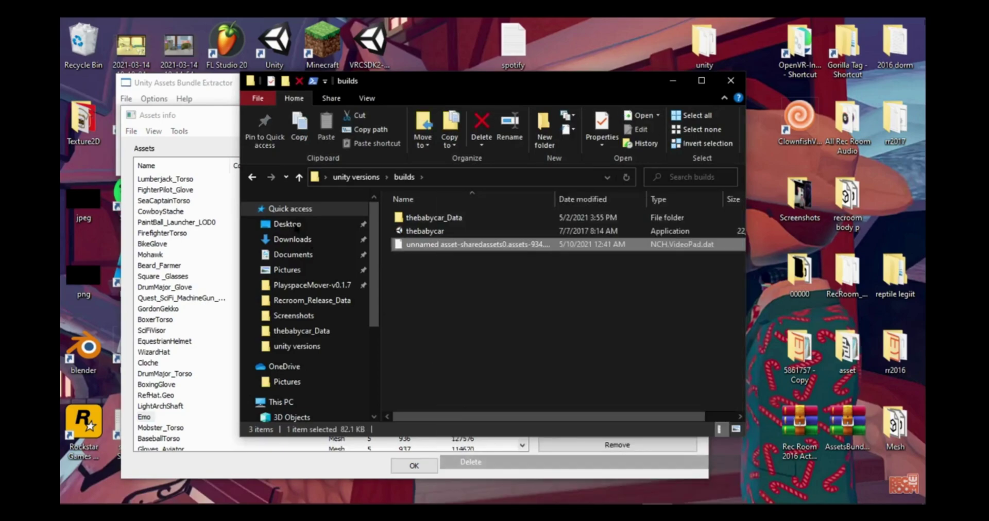
key("alt+Left")
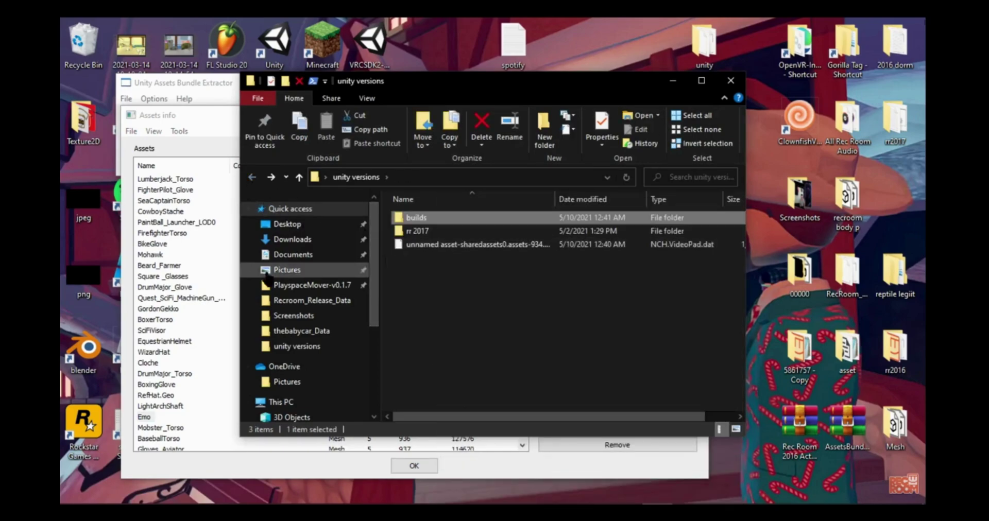
Import the renamed unnamed asset-sharedassets0.assets-934.dat from unity versions as raw data into the Emo mesh.
left_click(205, 121)
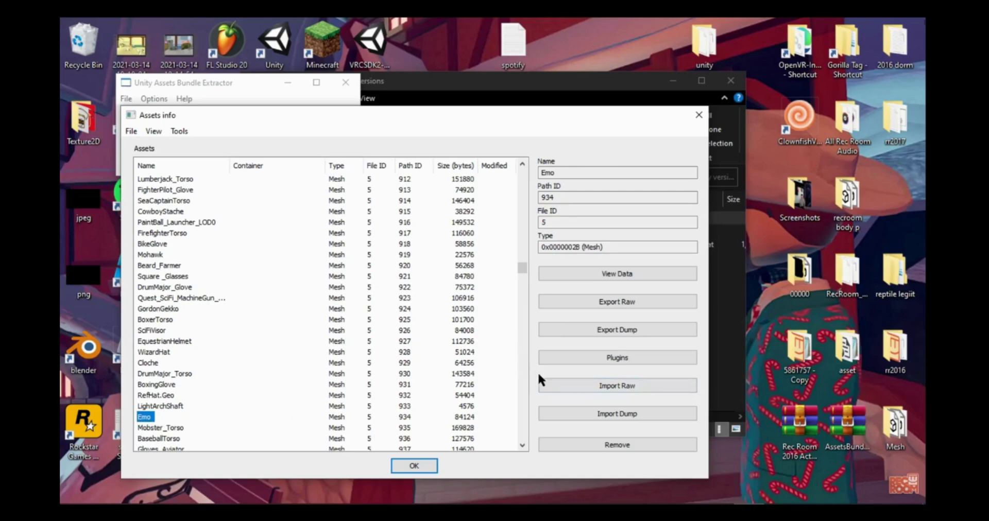
left_click(596, 387)
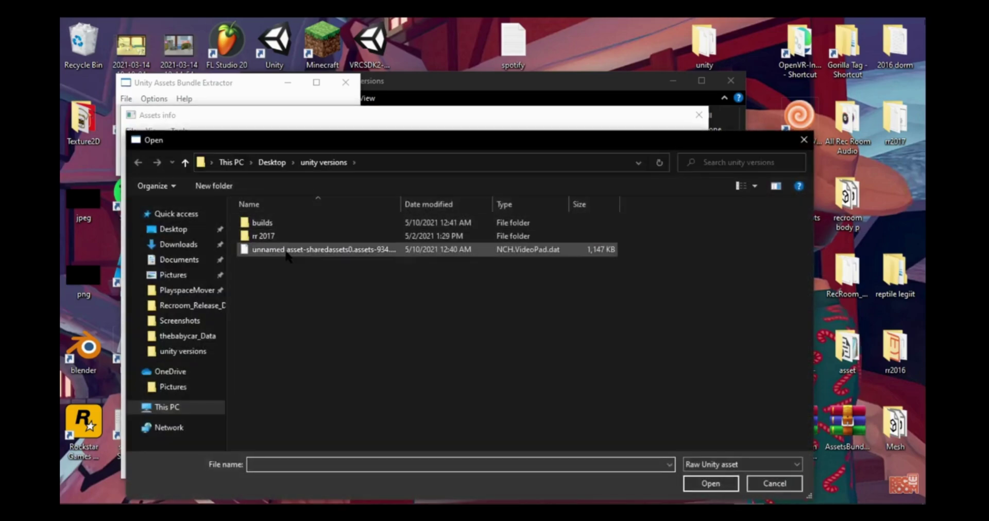
double_click(288, 251)
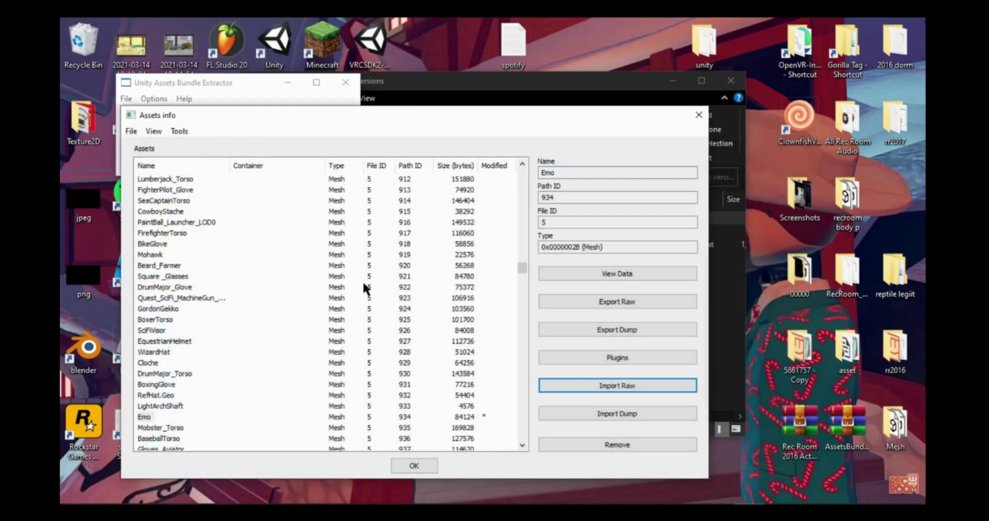
Close the asset list and save the changes as sharedassets0 in the unity versions folder.
left_click(431, 462)
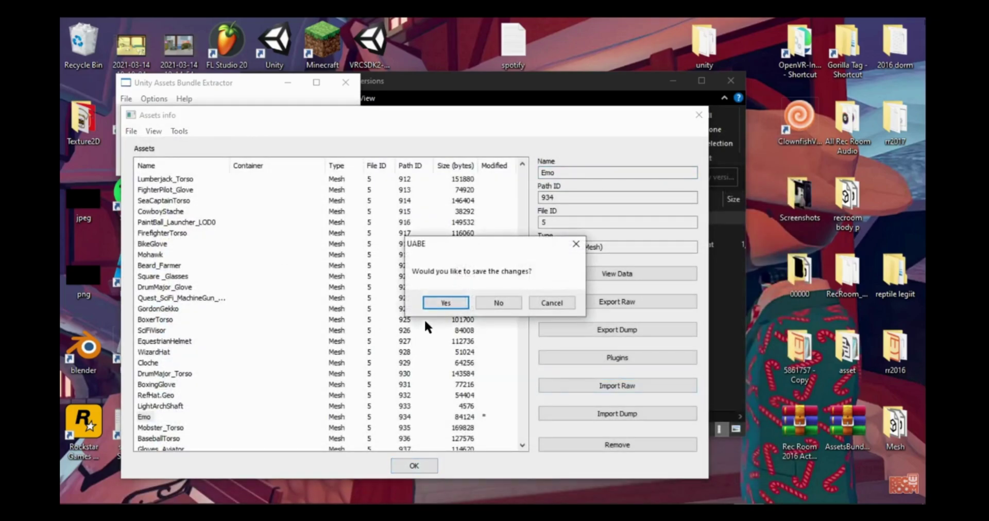
left_click(436, 302)
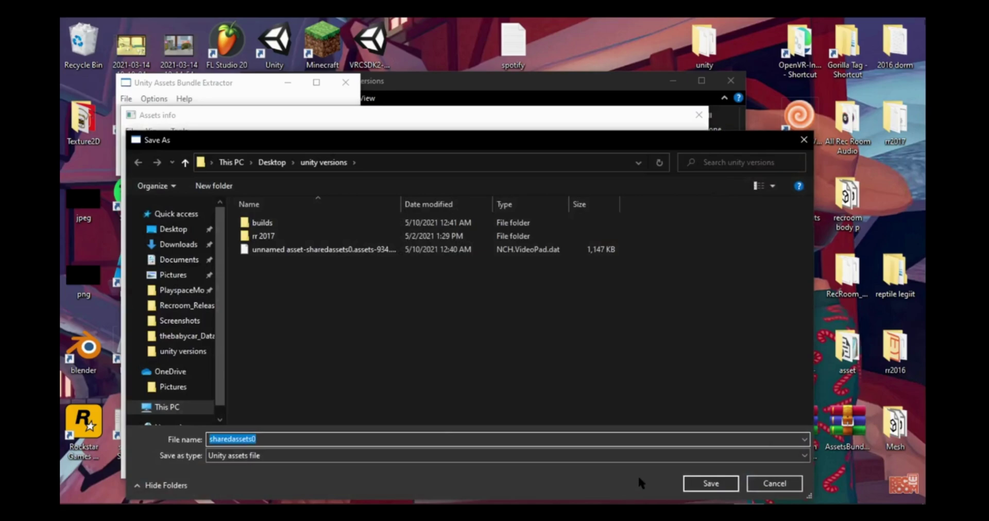
left_click(708, 484)
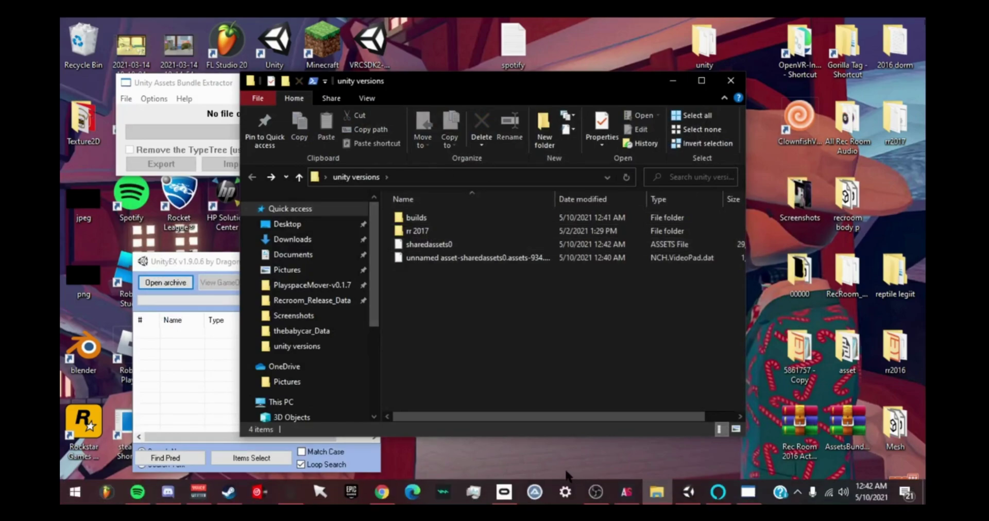
Open a second file window and arrange it side by side with the unity versions window.
left_click(75, 492)
left_click(72, 402)
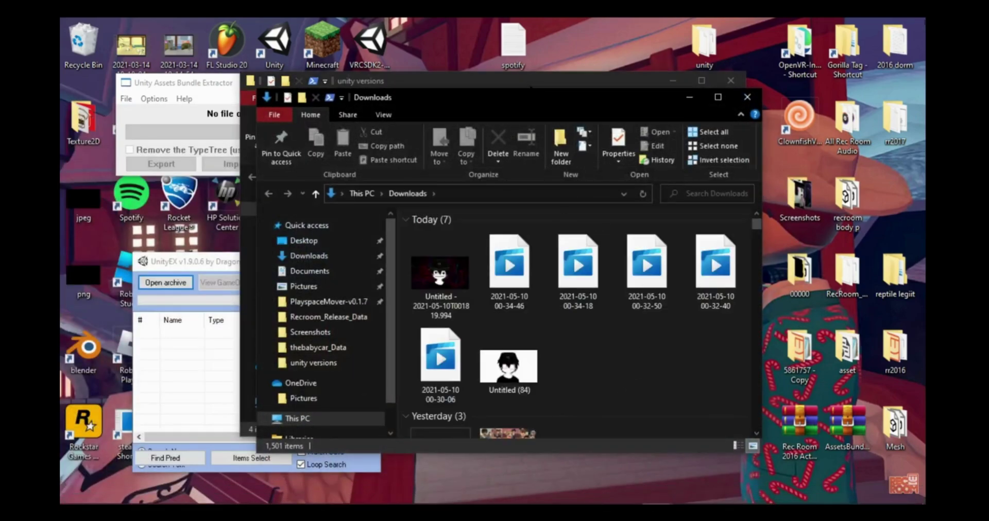
left_click_drag(515, 96, 640, 113)
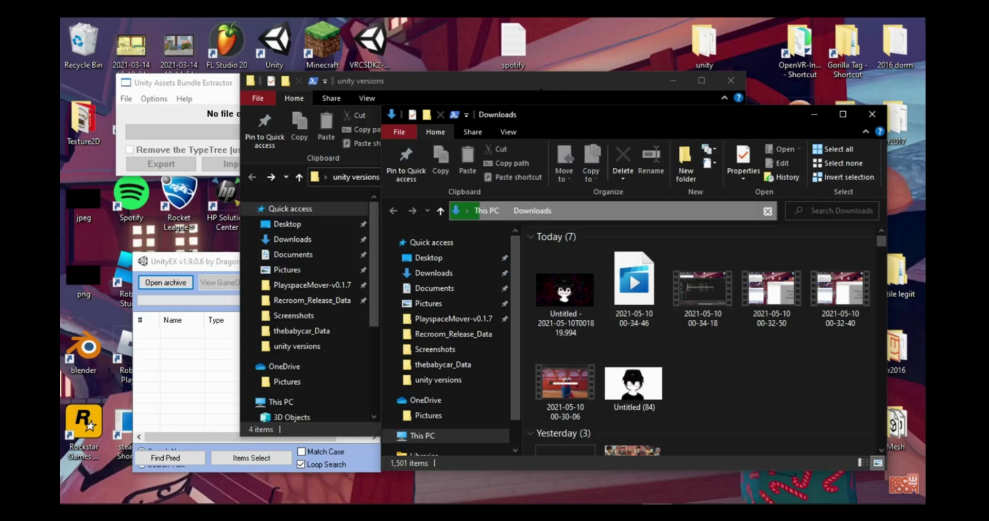
left_click_drag(552, 86, 404, 79)
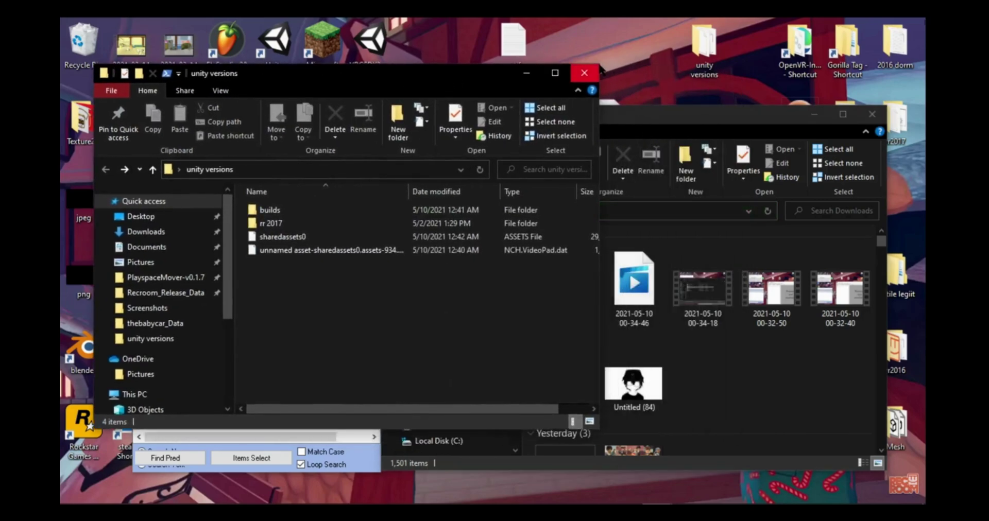
left_click_drag(599, 65, 493, 96)
left_click(760, 314)
left_click(433, 333)
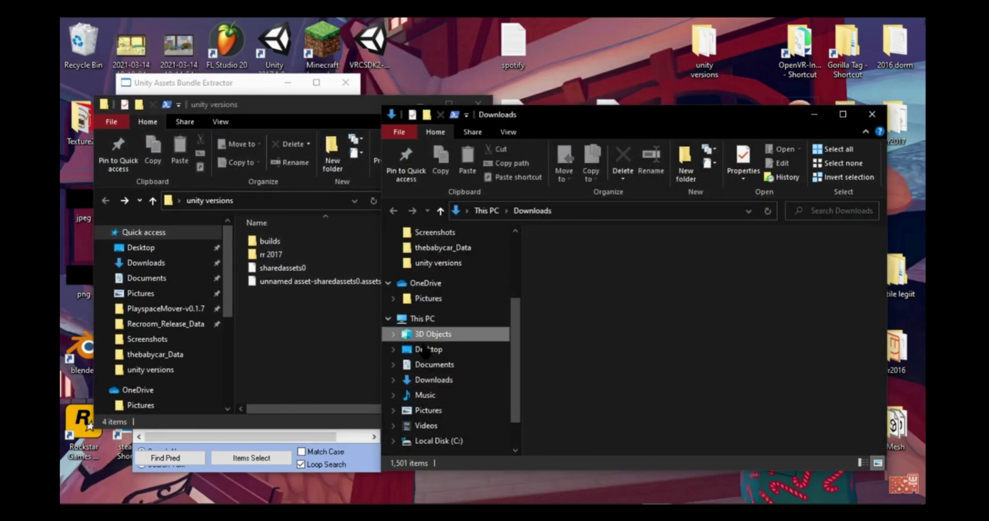
In the second file window, open the Recroom_Release_Data folder inside 5861757 - Copy on the Desktop.
left_click(429, 349)
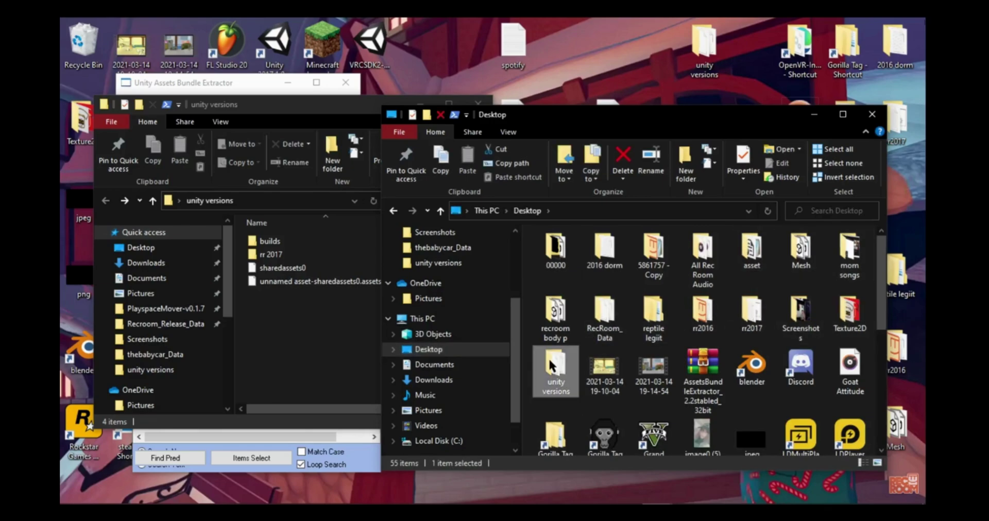
double_click(556, 368)
left_click(395, 212)
left_click(657, 256)
double_click(657, 256)
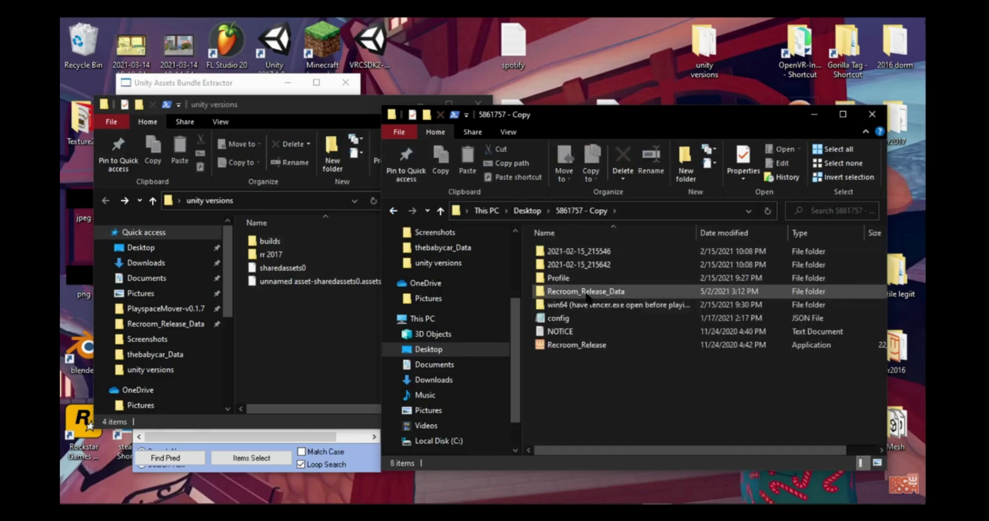
double_click(585, 292)
Delete the original sharedassets0 ASSETS file from the Recroom_Release_Data folder.
scroll(651, 307, "down", 20)
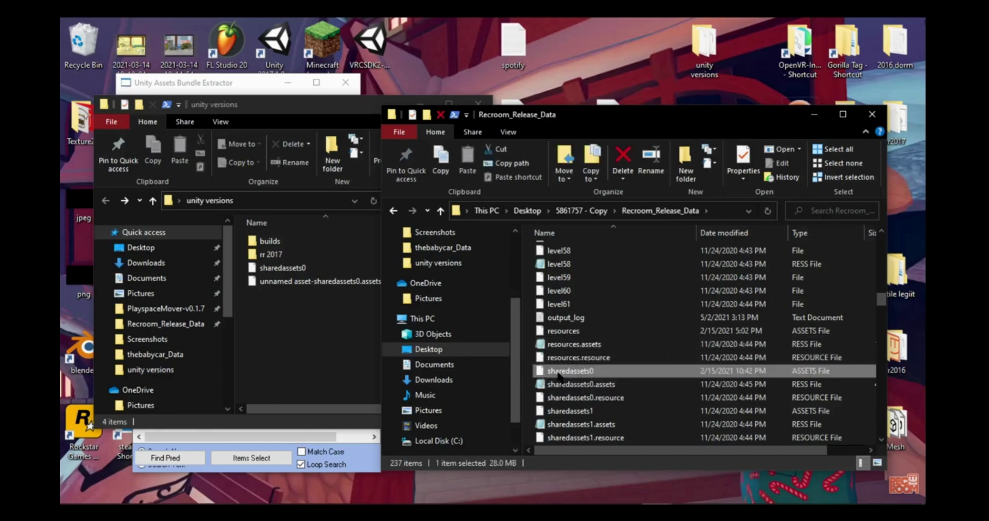
right_click(558, 375)
left_click(532, 372)
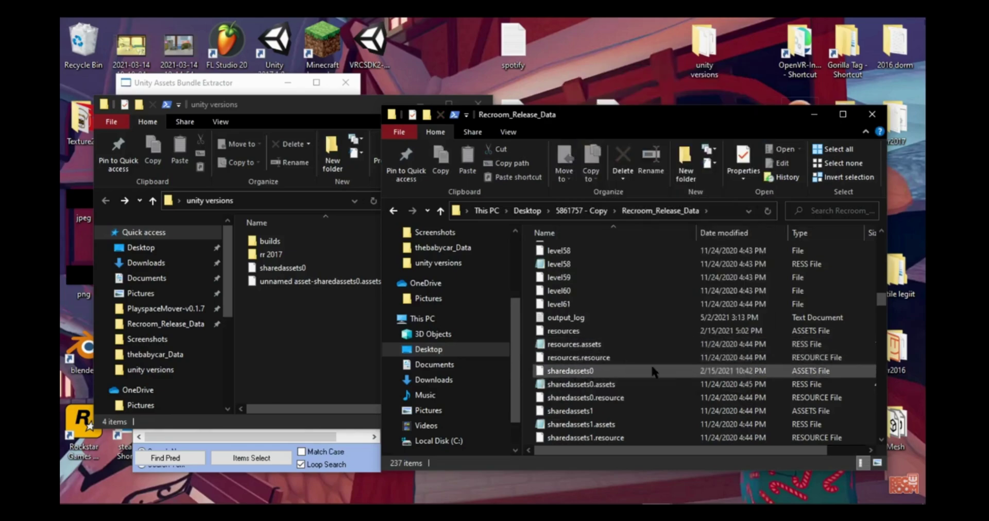
right_click(572, 372)
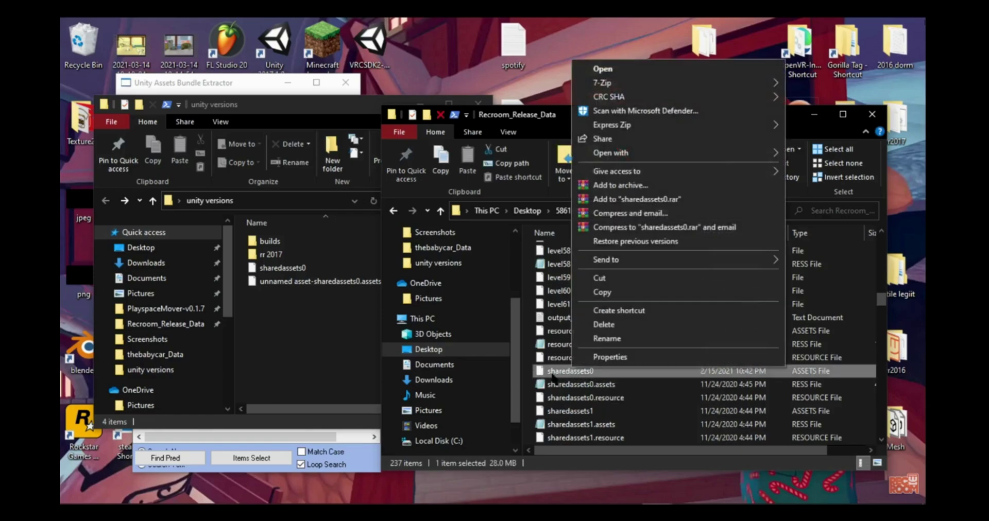
left_click(557, 379)
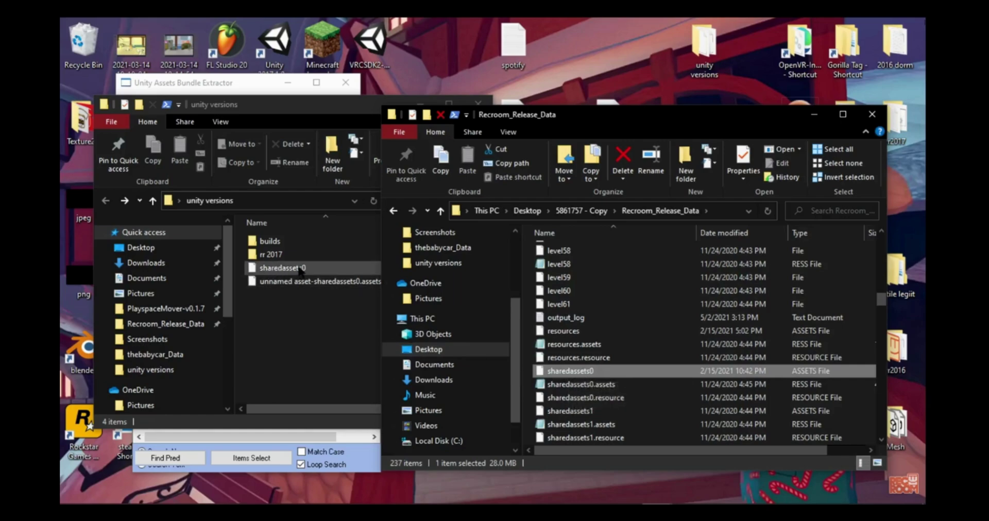
right_click(574, 375)
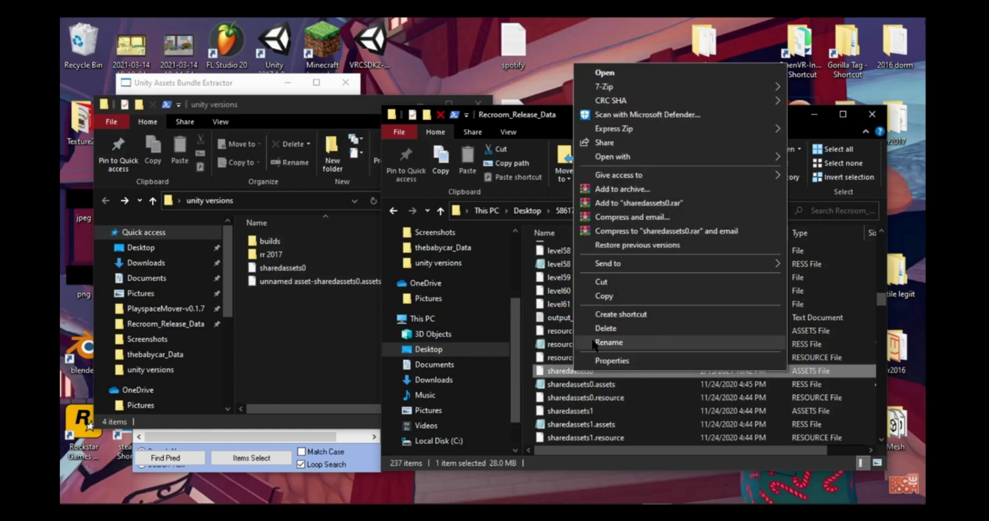
left_click(608, 327)
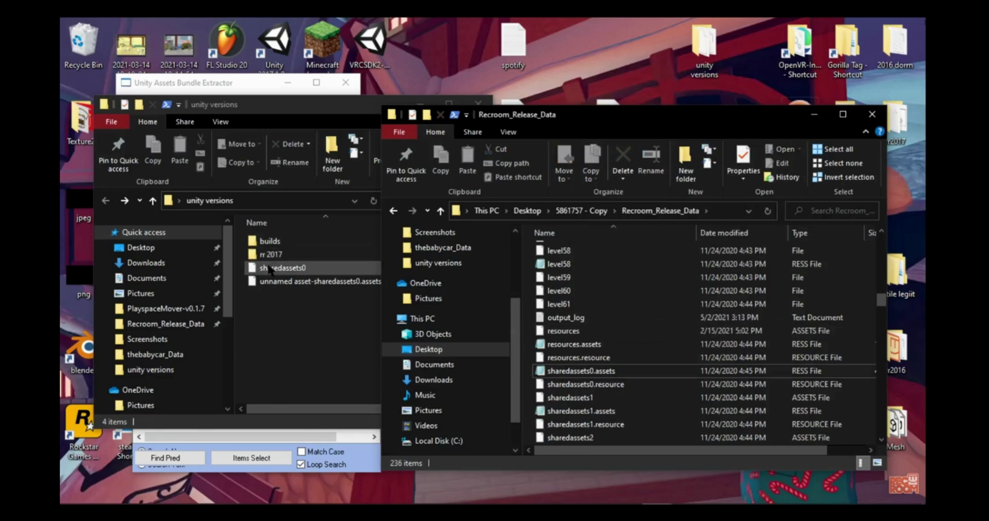
Move the modified sharedassets0 from unity versions into Recroom_Release_Data and return to the 5861757 - Copy folder.
left_click_drag(271, 268, 520, 372)
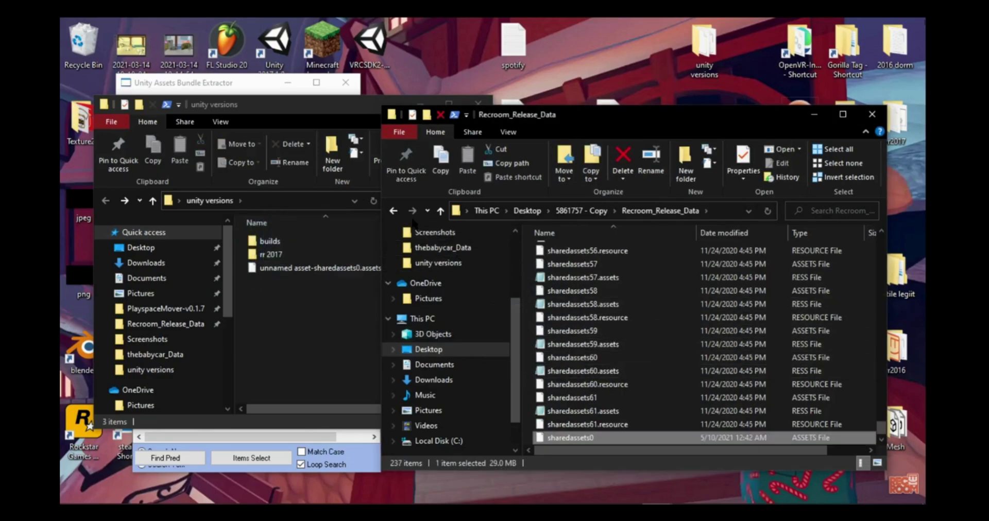
left_click(393, 210)
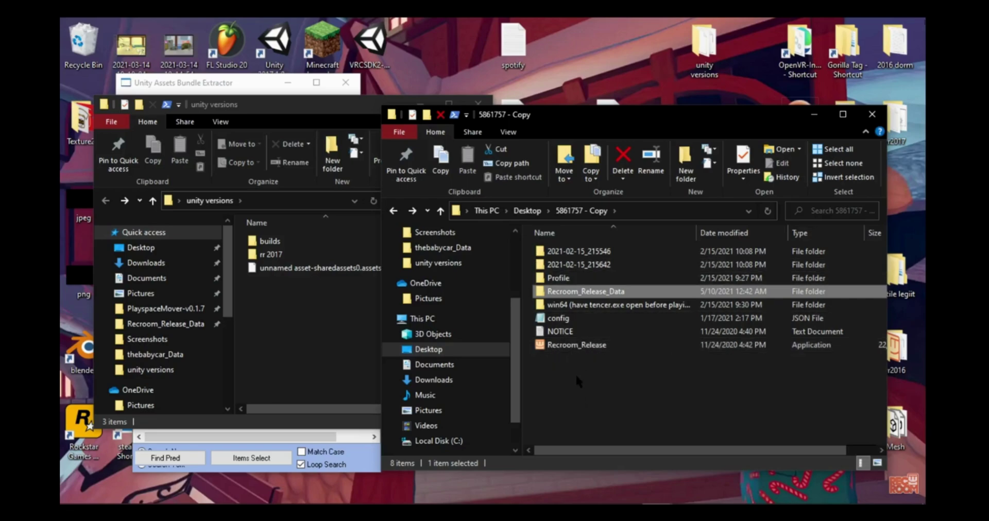
left_click(578, 382)
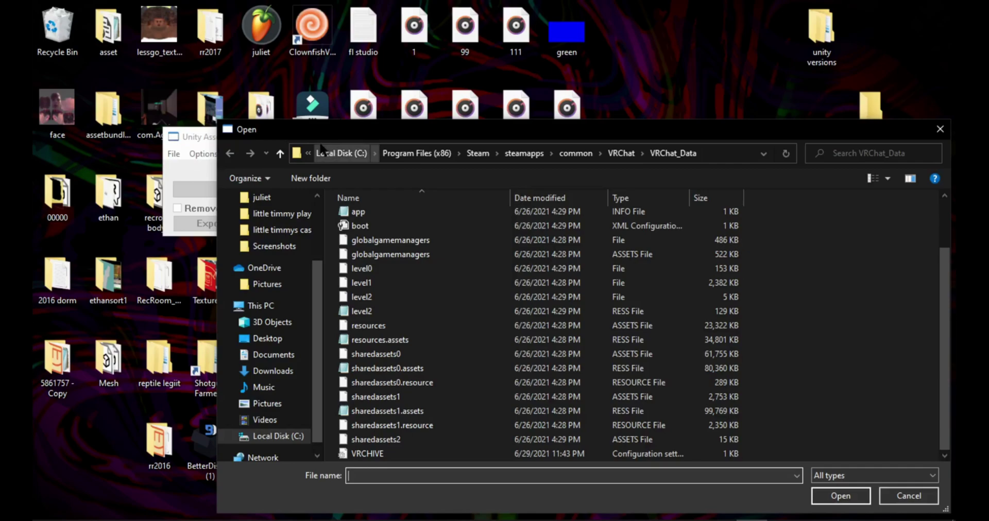
Open the sharedassets0 assets file from VRChat_Data in the Extractor, view its asset list, and close it.
left_click_drag(226, 129, 227, 10)
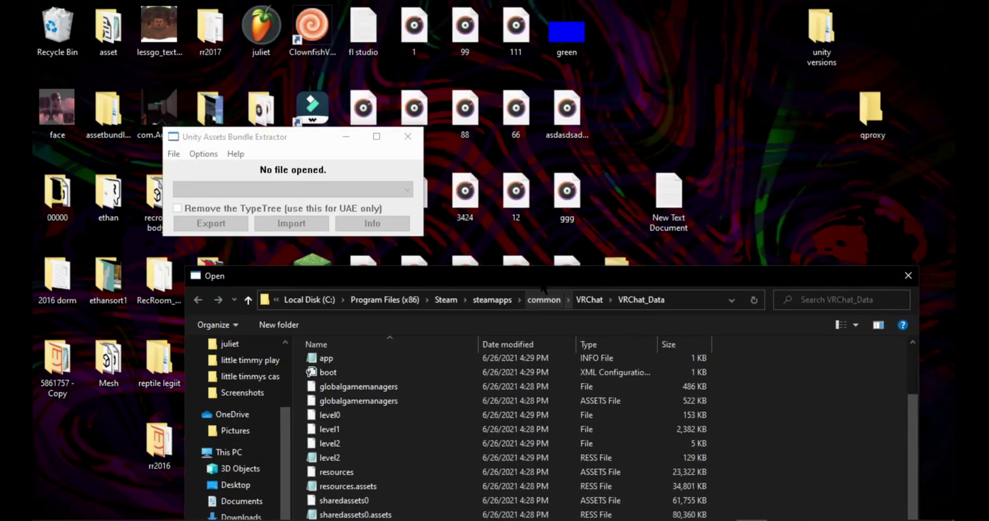
left_click_drag(539, 286, 539, 237)
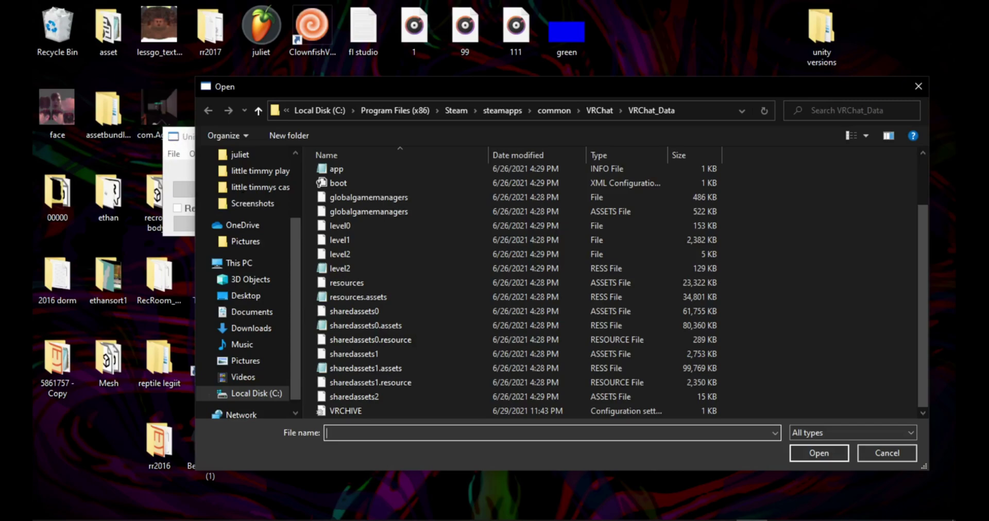
double_click(347, 311)
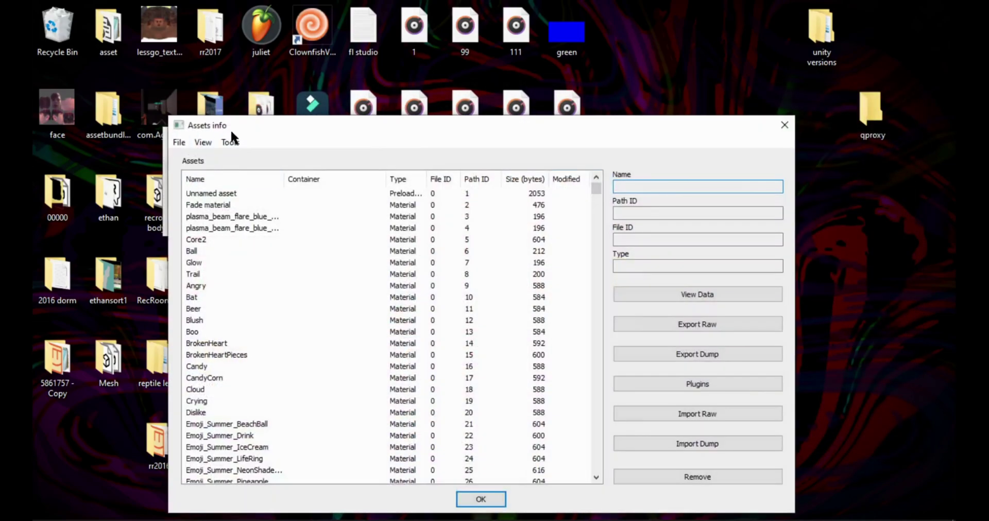
left_click_drag(231, 128, 255, 290)
left_click(810, 287)
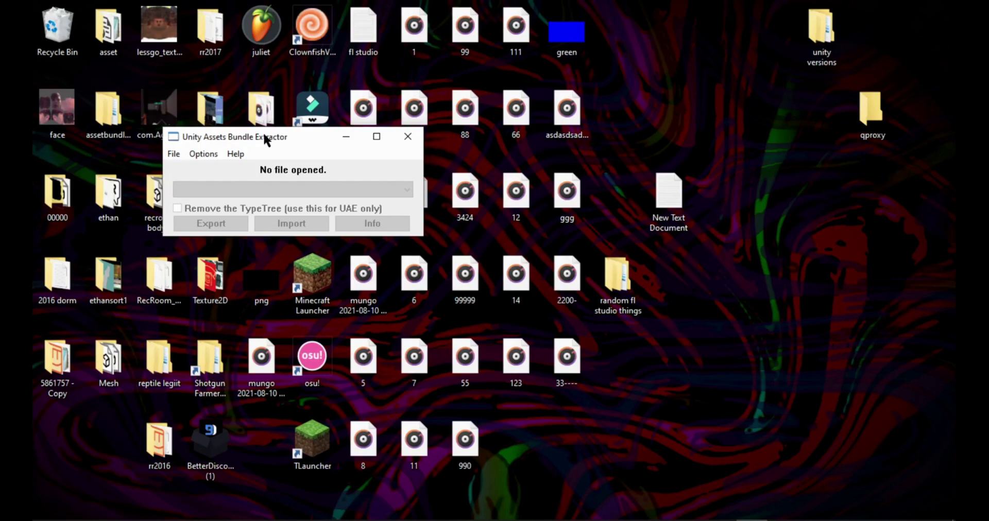
left_click_drag(263, 132, 246, 159)
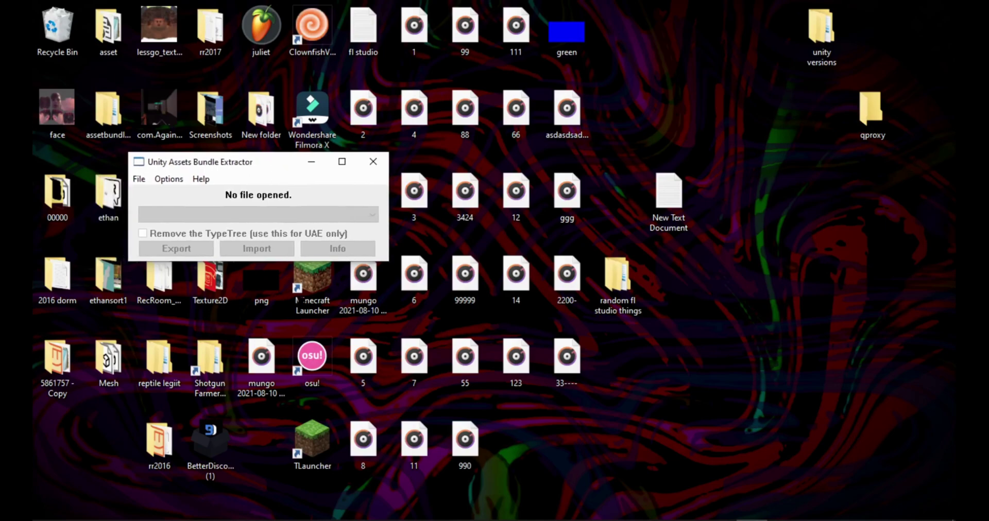